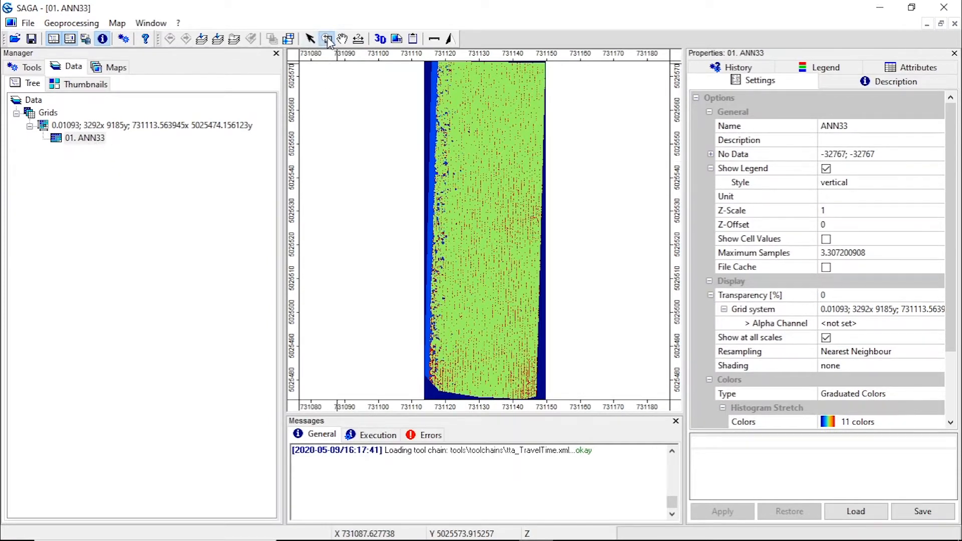
# Enable the display of cell values for the ANN33 grid and apply the setting.
pyautogui.moveTo(434, 155); pyautogui.dragTo(450, 172)
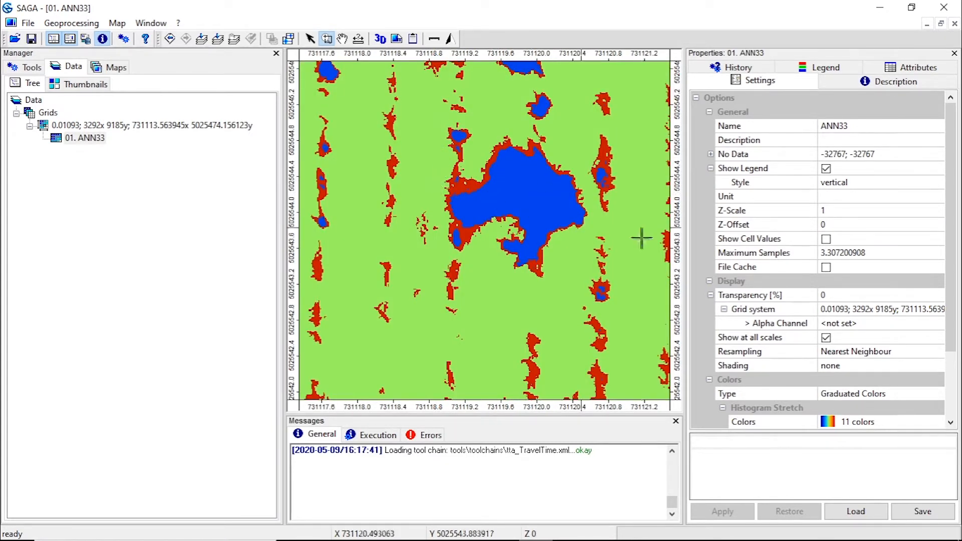
pyautogui.click(826, 242)
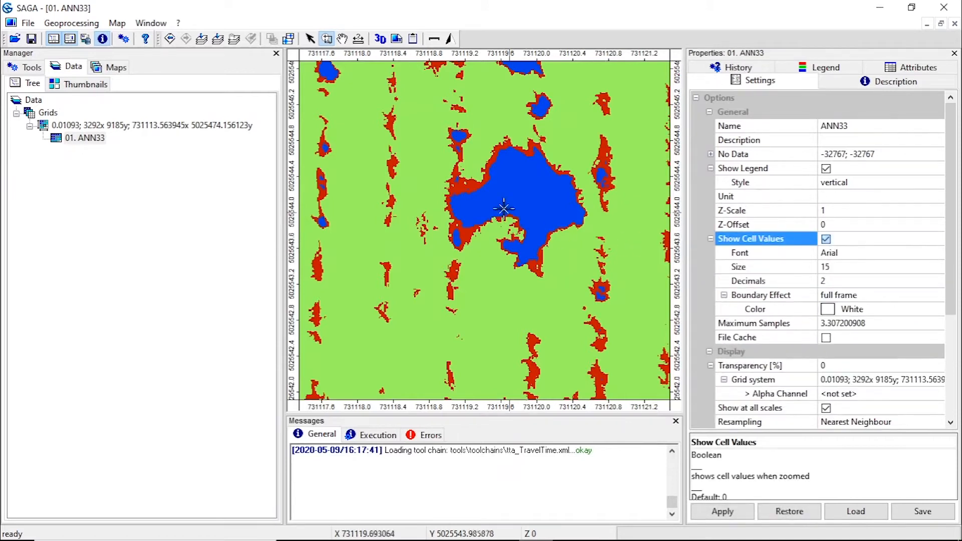
pyautogui.click(742, 513)
# Examine the cell values inside the large blue patch of the grid, then return to the full map extent.
pyautogui.moveTo(450, 193); pyautogui.dragTo(467, 208)
pyautogui.moveTo(372, 183); pyautogui.dragTo(402, 210)
pyautogui.rightClick(422, 218)
pyautogui.rightClick(425, 217)
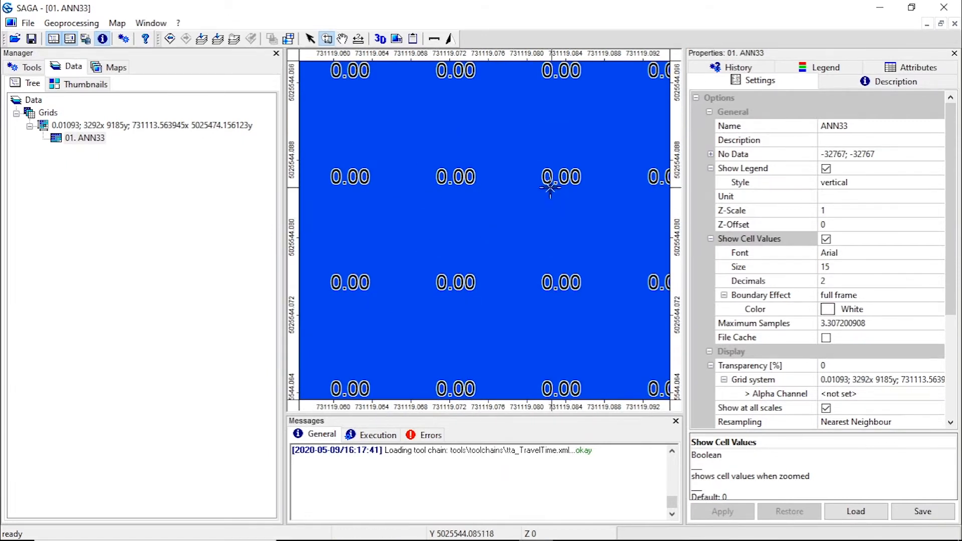
pyautogui.scroll(-10, 481, 208)
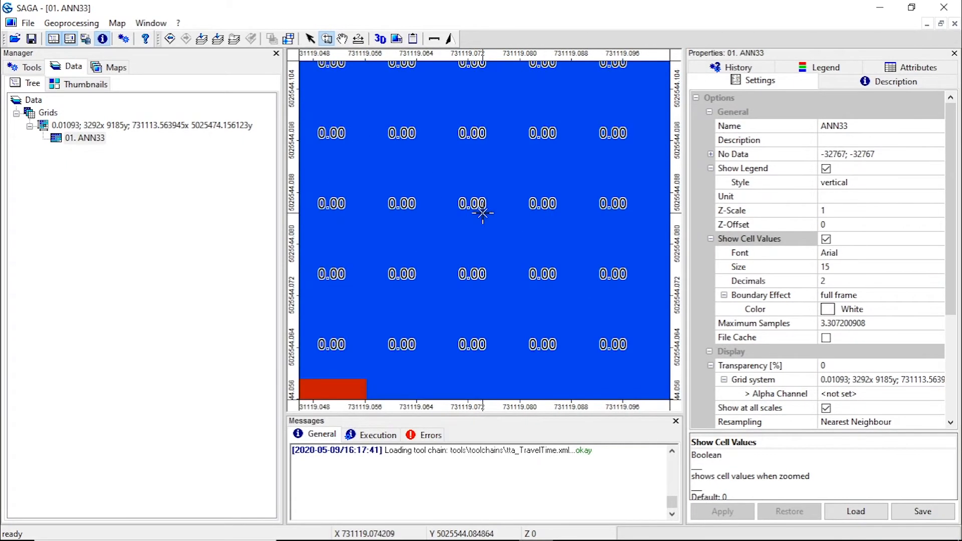
pyautogui.scroll(-4, 496, 214)
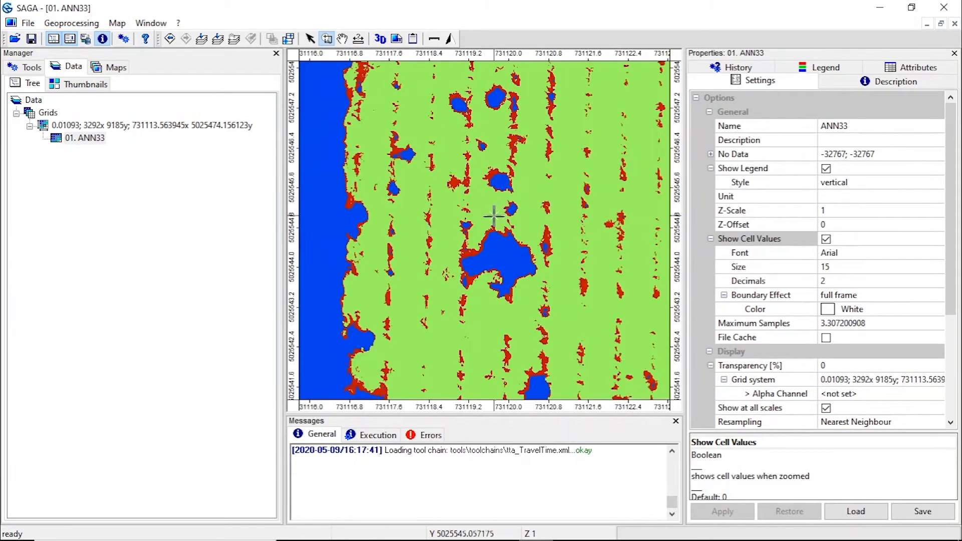
pyautogui.click(202, 40)
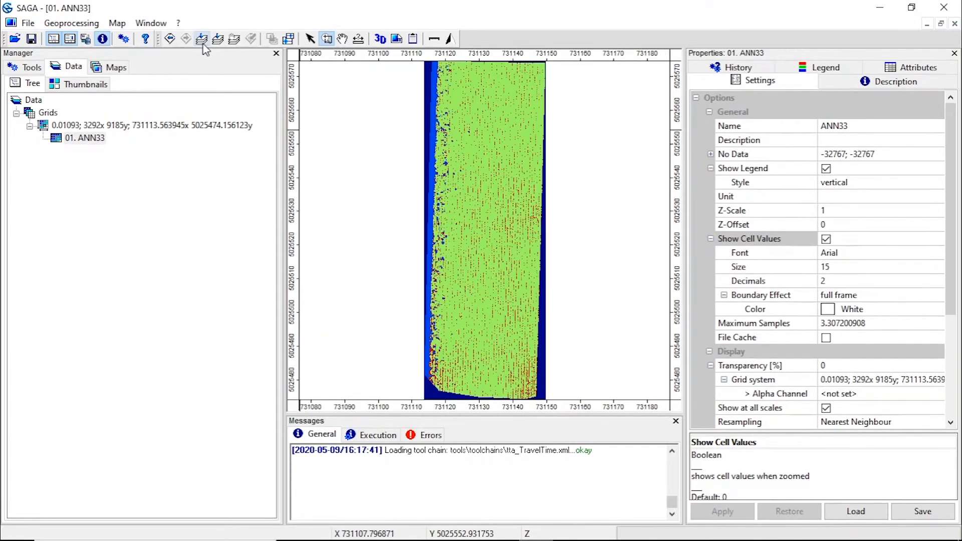
# Start the Vectorising Grid Classes tool with the 0.01093; 3292x 9185y grid system and 01. ANN33 as the input grid.
pyautogui.click(80, 23)
pyautogui.moveTo(90, 183)
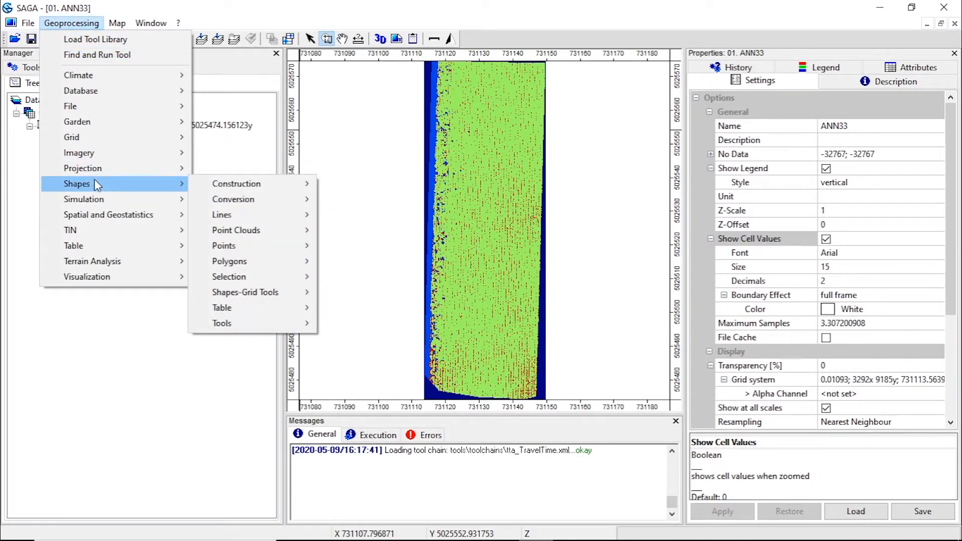
pyautogui.moveTo(243, 295)
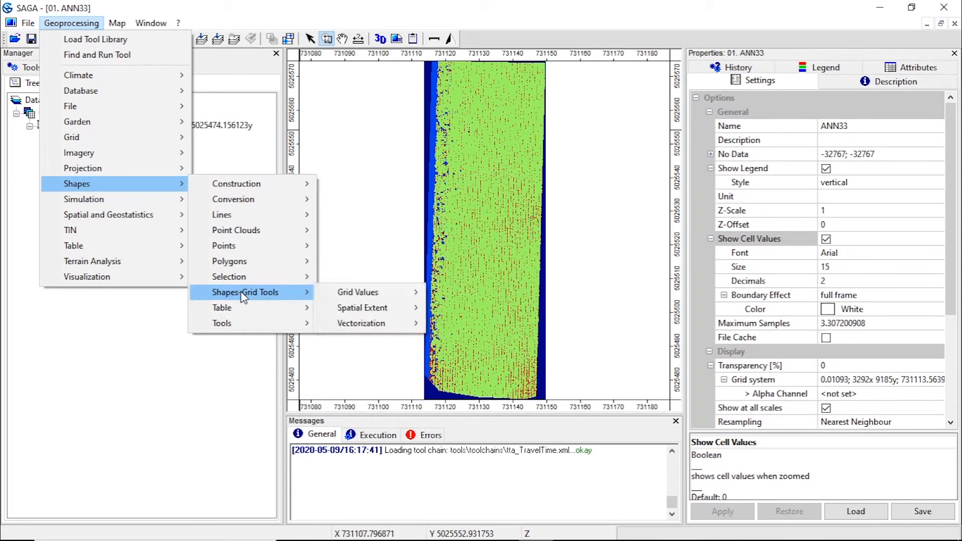
pyautogui.moveTo(353, 332)
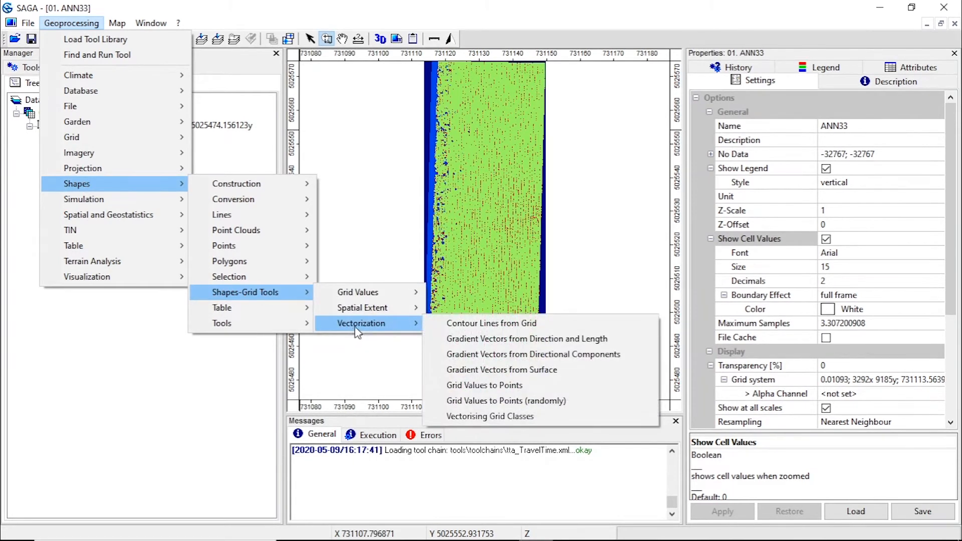
pyautogui.click(474, 415)
pyautogui.click(476, 143)
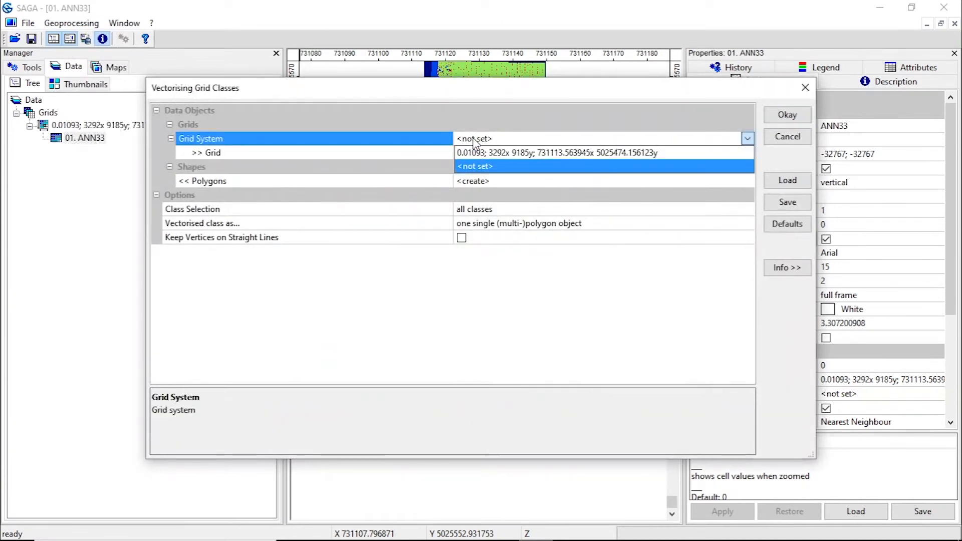
pyautogui.click(473, 151)
pyautogui.moveTo(290, 92); pyautogui.dragTo(344, 83)
pyautogui.click(545, 147)
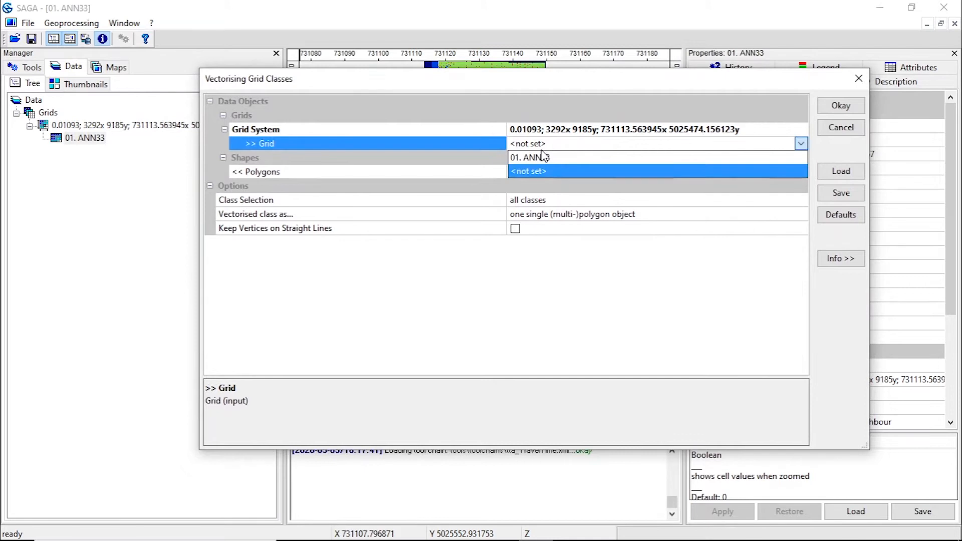
pyautogui.click(536, 155)
pyautogui.moveTo(516, 80); pyautogui.dragTo(587, 78)
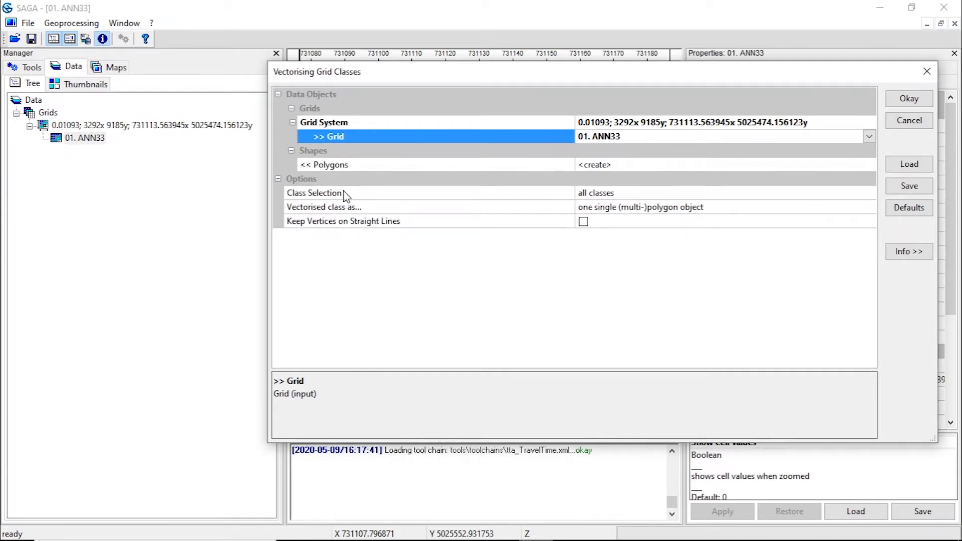
# Restrict the vectorisation to one single class specified by class identifier, with the identifier set to 0.
pyautogui.click(587, 193)
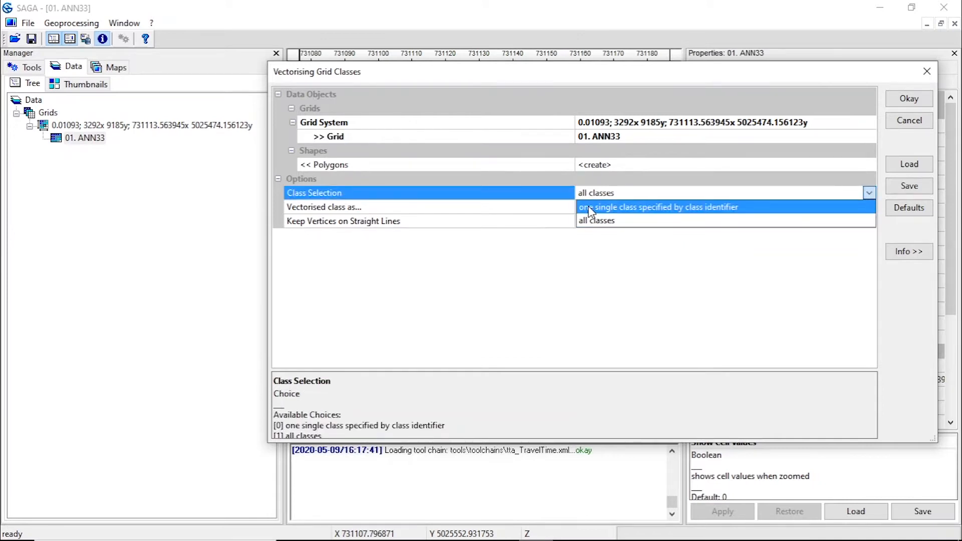
pyautogui.click(590, 207)
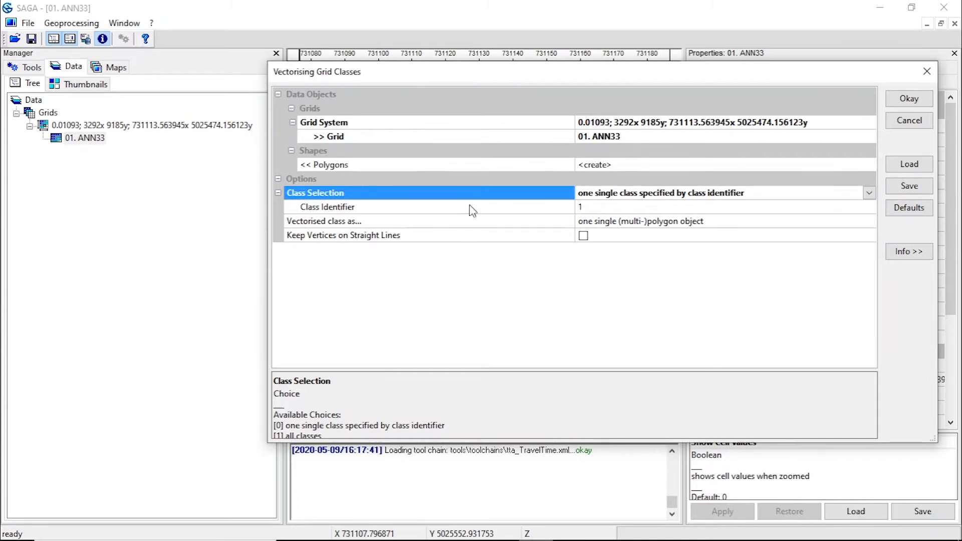
pyautogui.click(359, 210)
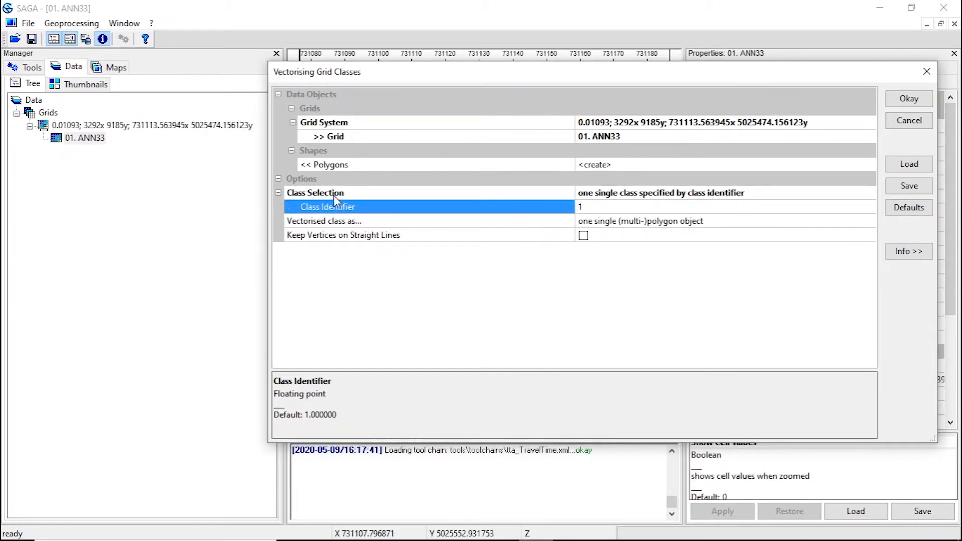
pyautogui.click(620, 208)
pyautogui.press('BackSpace')
pyautogui.write('0')
# Keep the class vectorised as one single (multi-)polygon object and run the vectorisation.
pyautogui.click(622, 220)
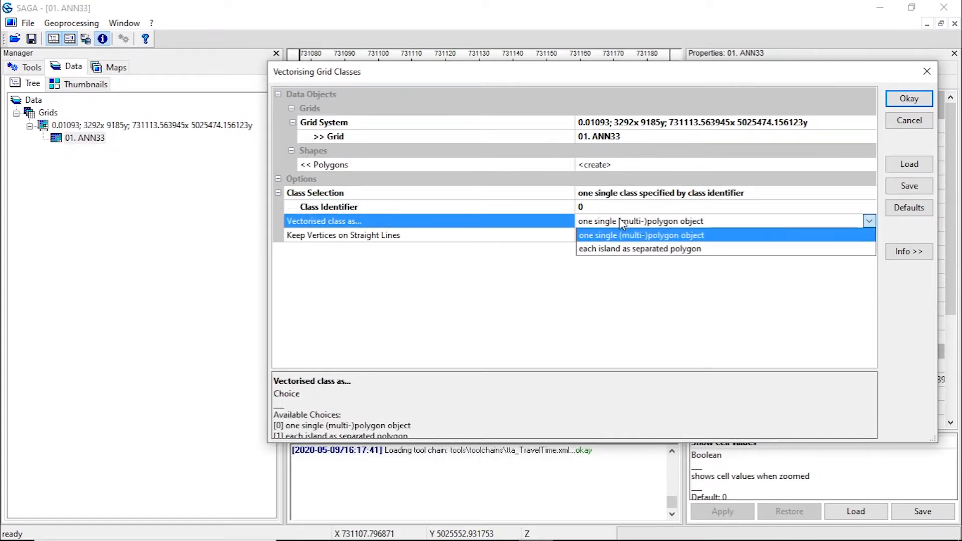
pyautogui.click(596, 239)
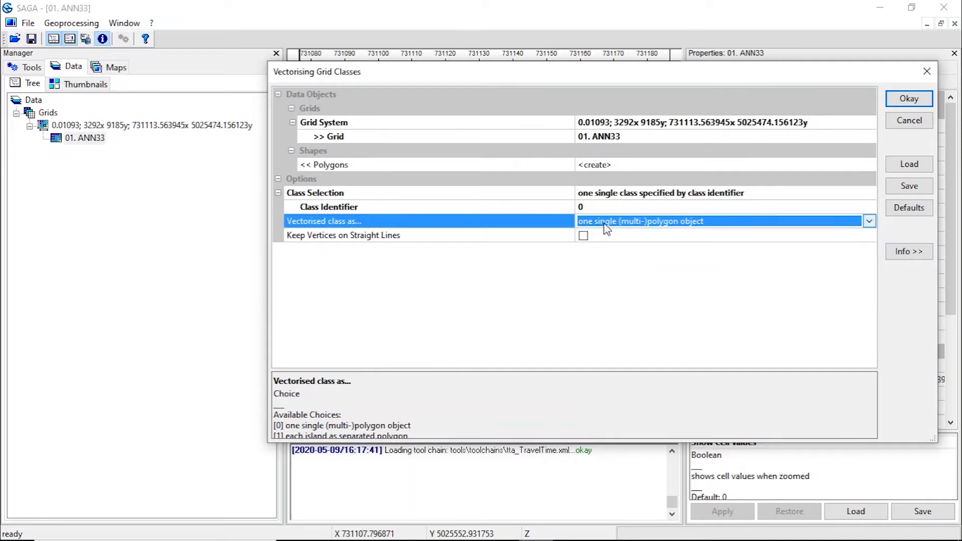
pyautogui.click(600, 225)
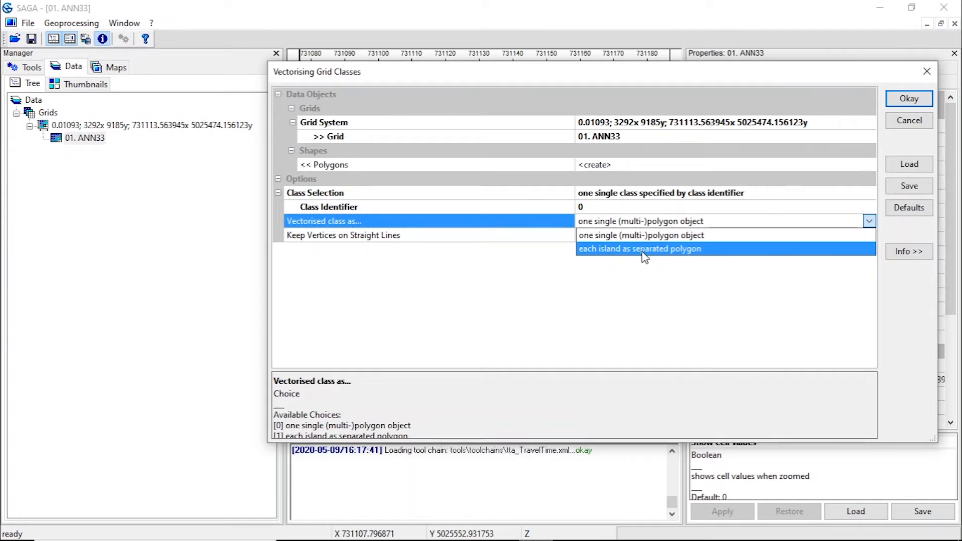
pyautogui.click(642, 235)
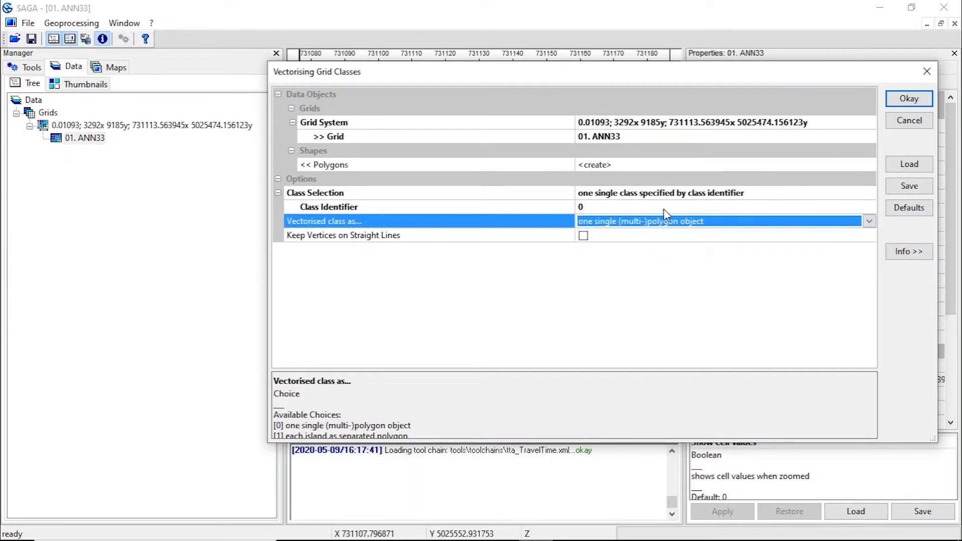
pyautogui.click(900, 101)
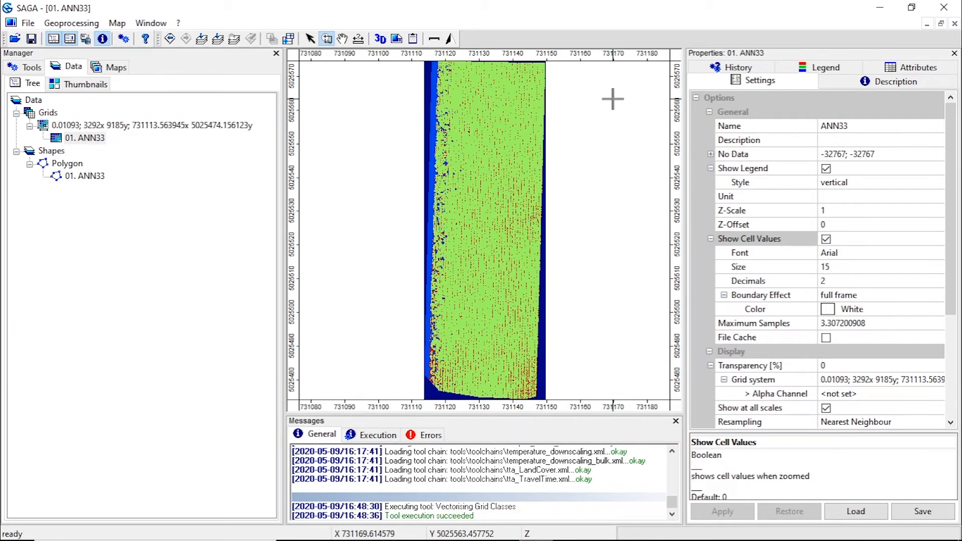
# Add the new ANN33 polygon layer to the existing 01. ANN33 map.
pyautogui.doubleClick(90, 177)
pyautogui.click(434, 264)
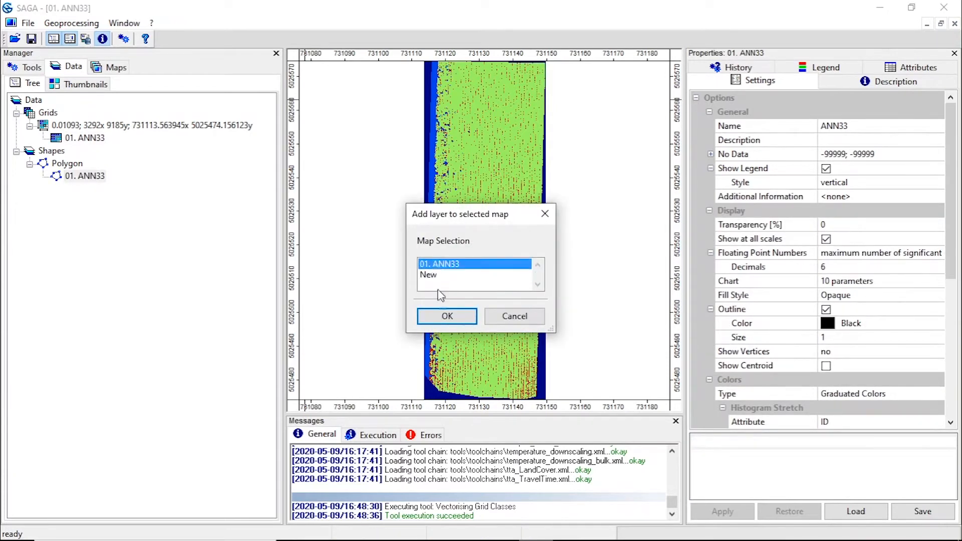
pyautogui.click(444, 323)
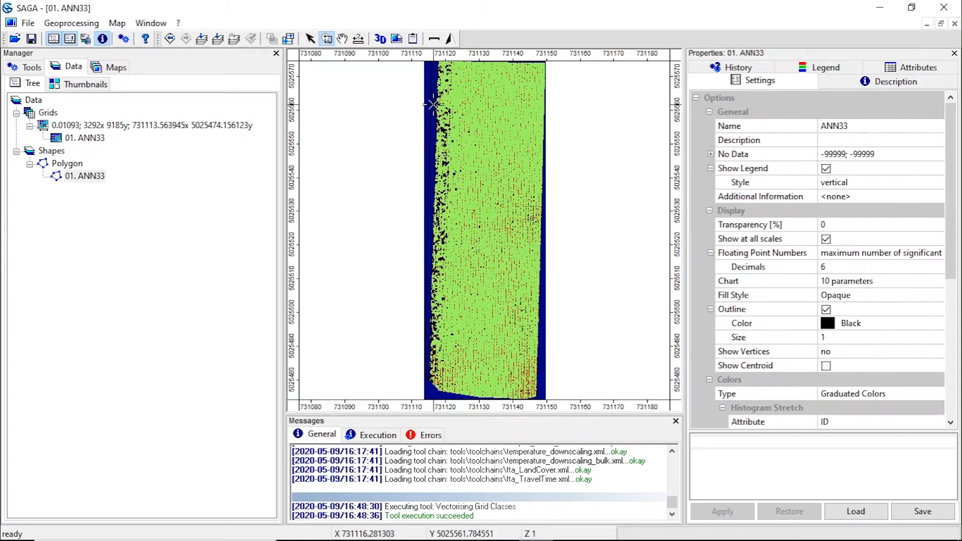
# Hide the ANN33 grid layer in the map and inspect the vectorised polygons around the large patch.
pyautogui.click(103, 69)
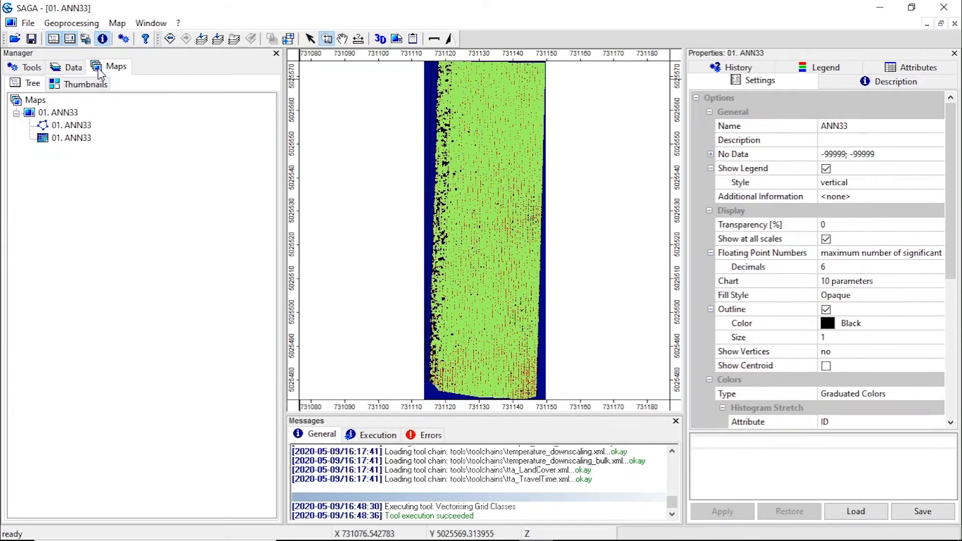
pyautogui.click(86, 138)
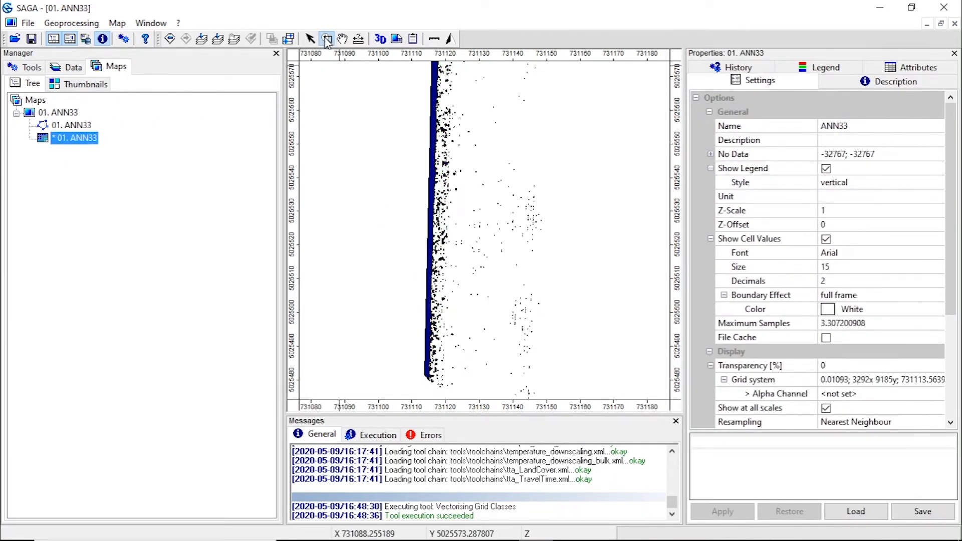
pyautogui.moveTo(429, 145); pyautogui.dragTo(500, 227)
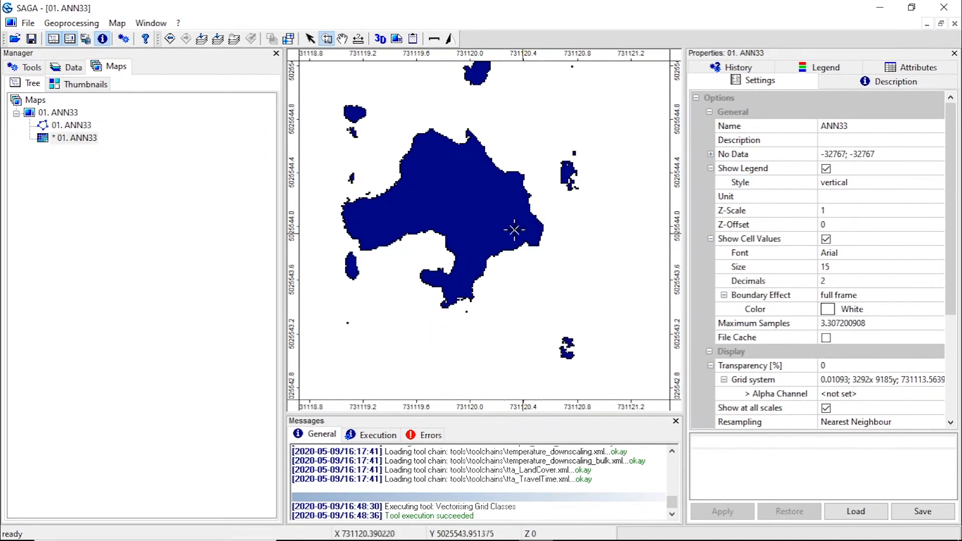
pyautogui.rightClick(511, 230)
pyautogui.rightClick(444, 196)
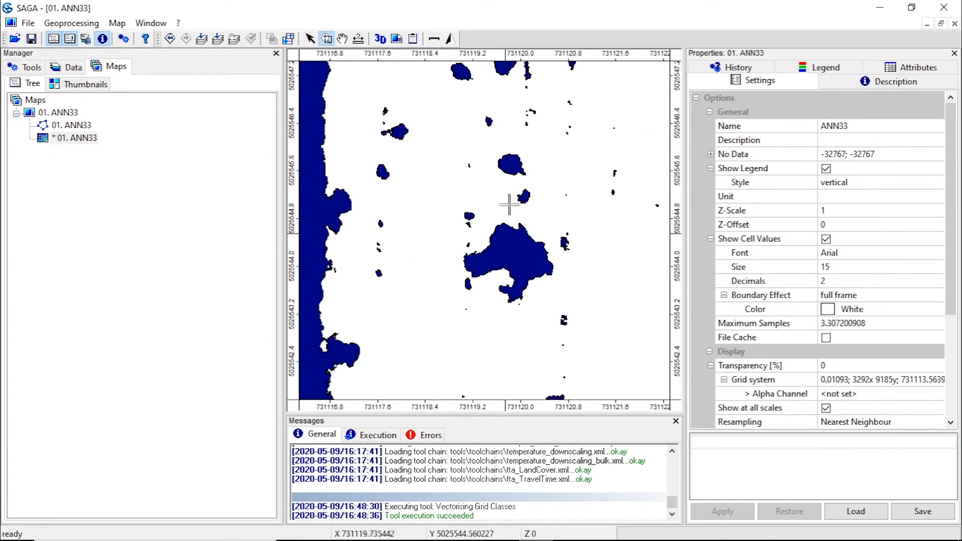
pyautogui.rightClick(453, 215)
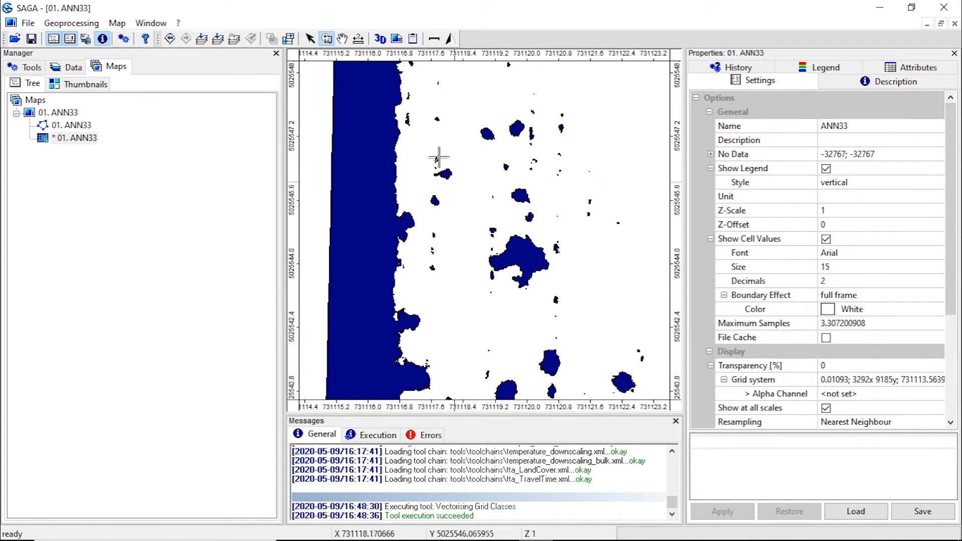
# Select the multi-polygon object of the ANN33 polygon layer through its wide strip in the map.
pyautogui.click(91, 127)
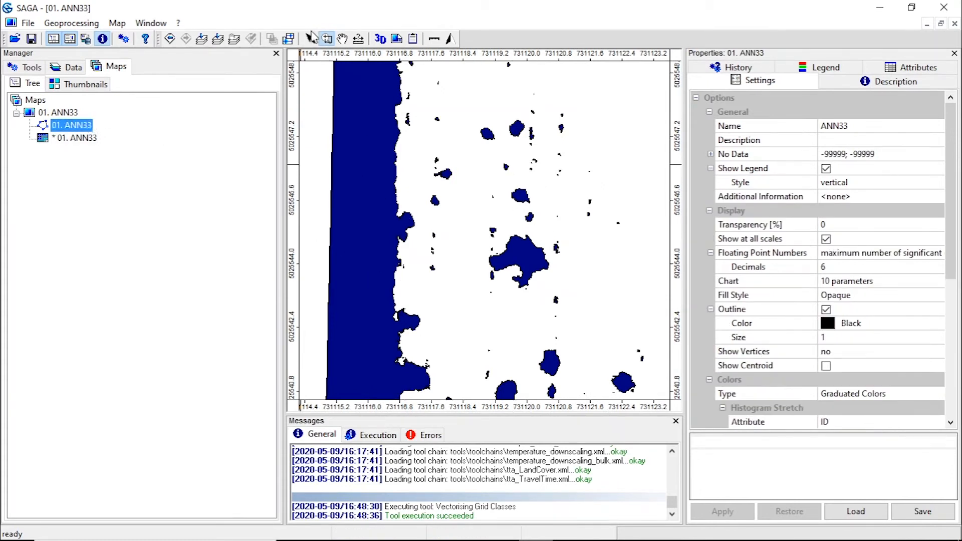
pyautogui.click(310, 39)
pyautogui.click(376, 196)
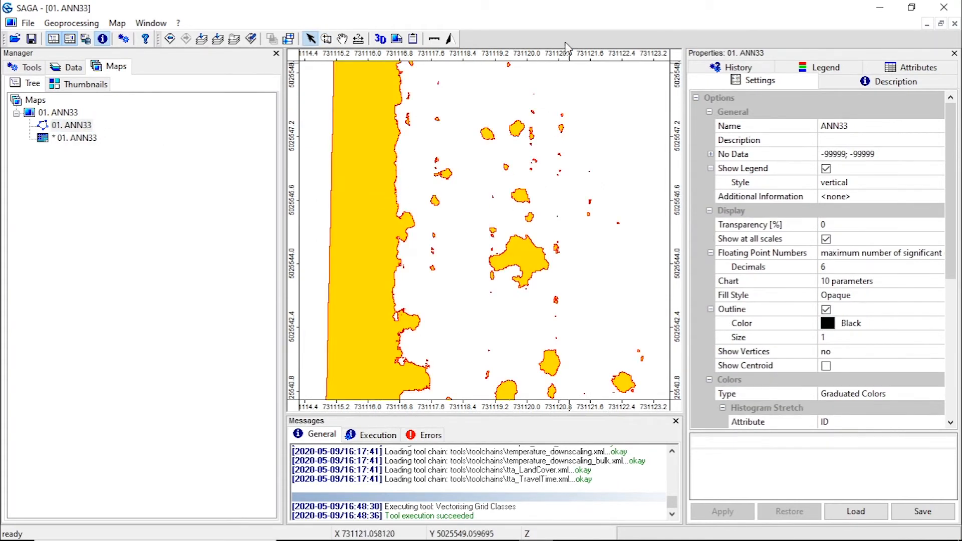
pyautogui.click(326, 39)
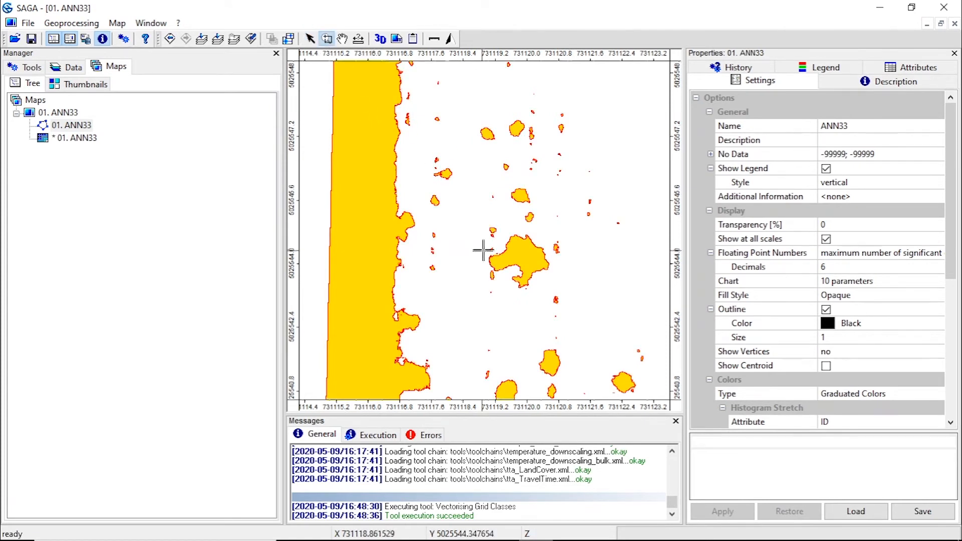
pyautogui.rightClick(481, 249)
# Show the attribute table of the ANN33 polygon layer.
pyautogui.click(79, 128)
pyautogui.rightClick(80, 132)
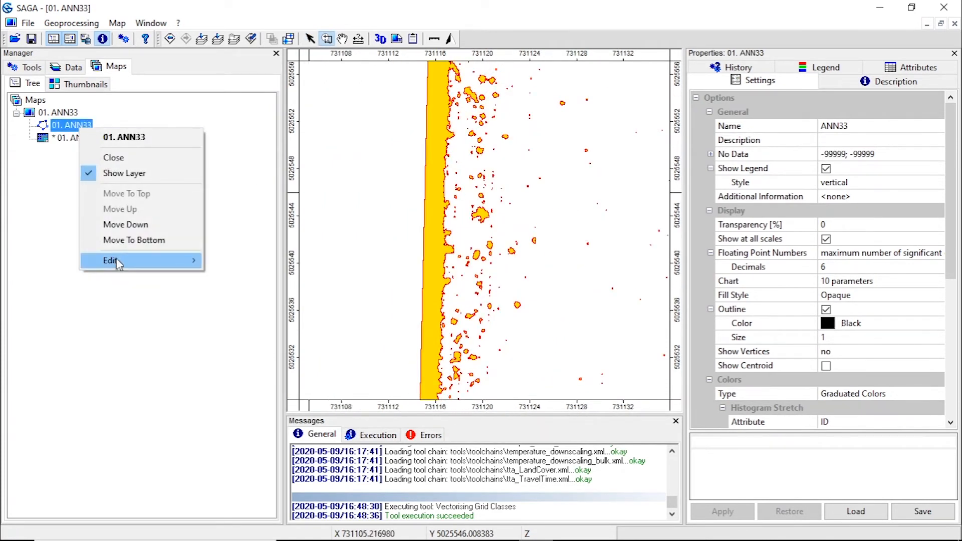
pyautogui.click(74, 98)
pyautogui.click(70, 70)
pyautogui.rightClick(91, 175)
pyautogui.moveTo(204, 369)
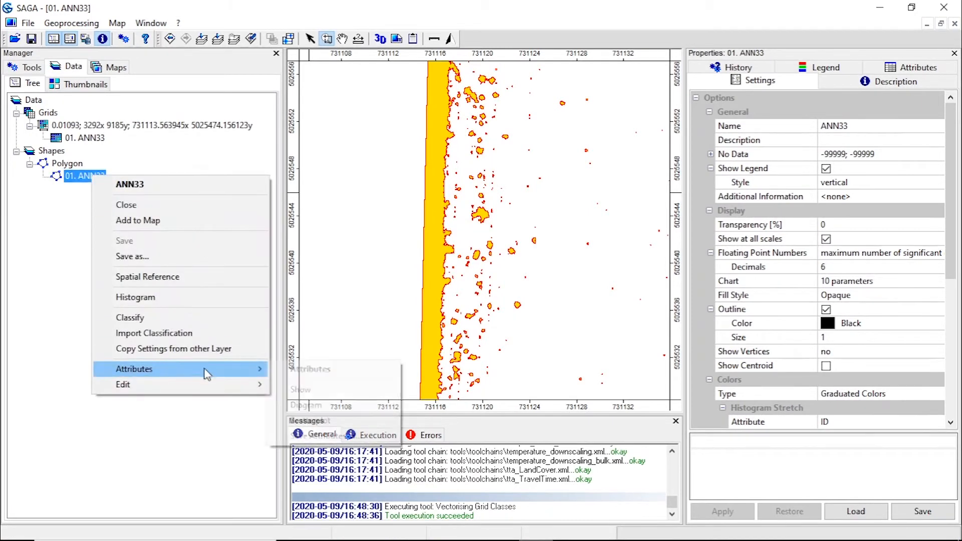
pyautogui.click(344, 387)
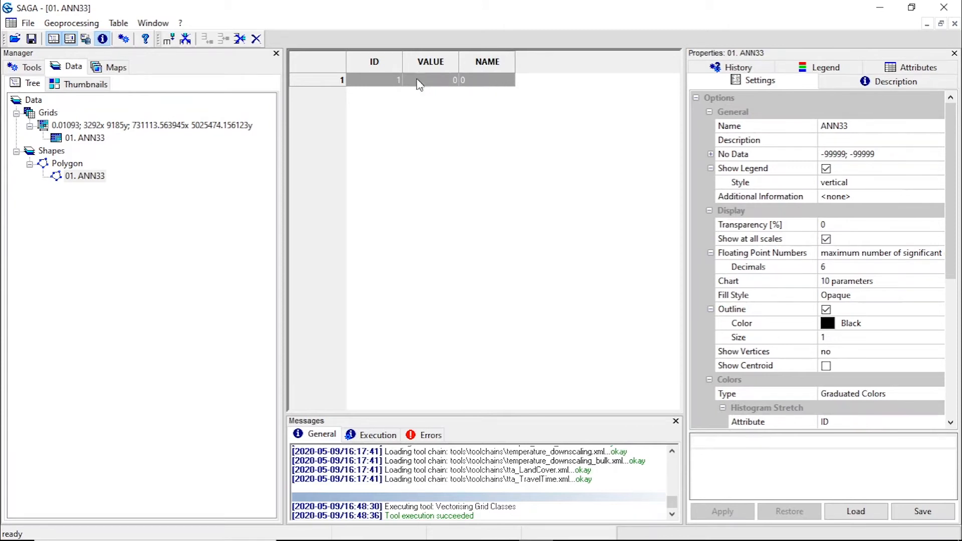
# Set the polygon record's VALUE attribute to 1 and close the attribute table.
pyautogui.click(423, 101)
pyautogui.click(453, 78)
pyautogui.click(443, 84)
pyautogui.write('1')
pyautogui.press('Return')
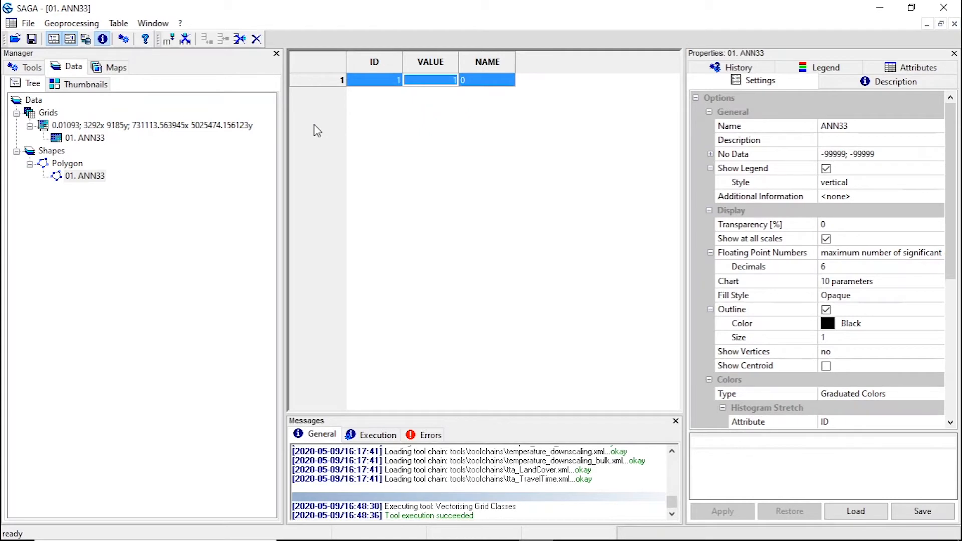
pyautogui.click(11, 22)
pyautogui.click(43, 125)
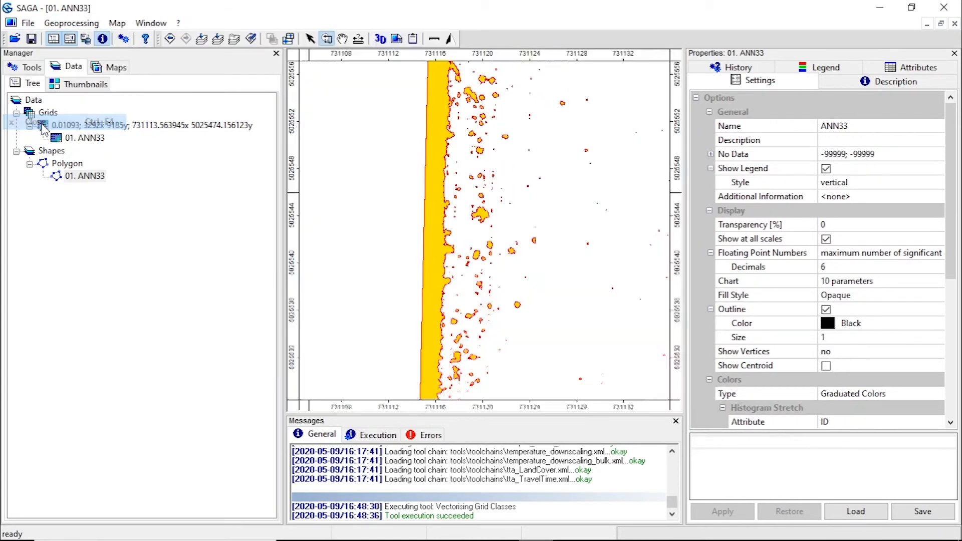
# Clear the current selection of the ANN33 polygon layer in the map.
pyautogui.scroll(-4, 535, 240)
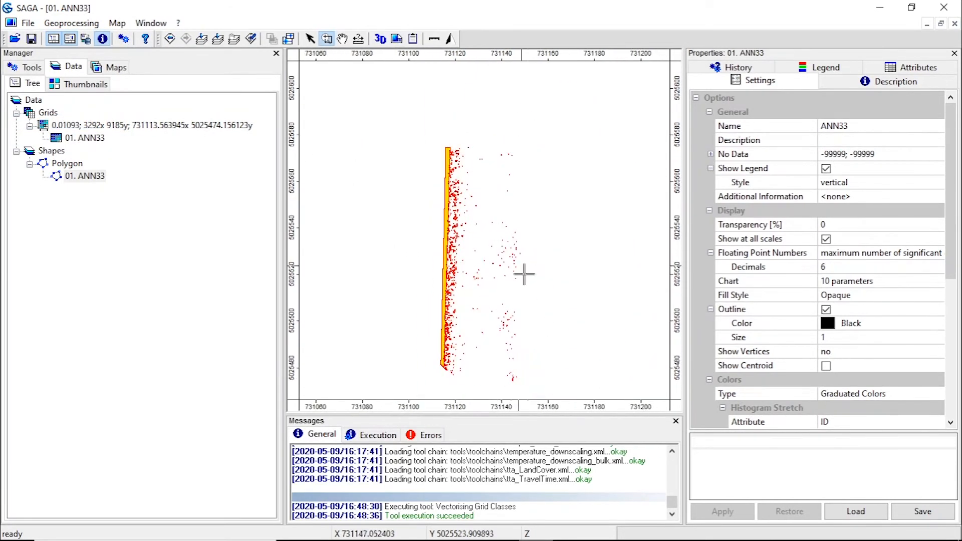
pyautogui.scroll(-1, 464, 177)
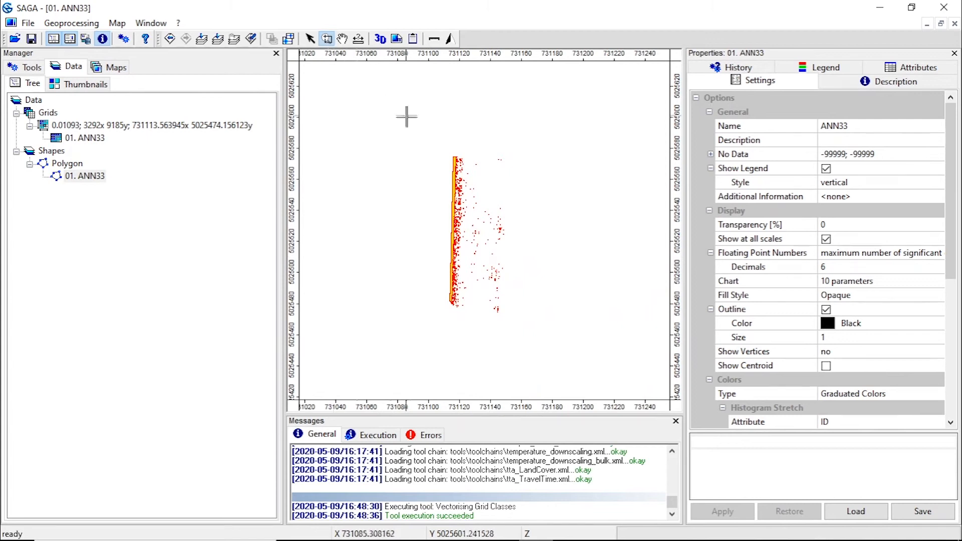
pyautogui.moveTo(447, 150); pyautogui.dragTo(523, 340)
pyautogui.click(310, 39)
pyautogui.rightClick(357, 145)
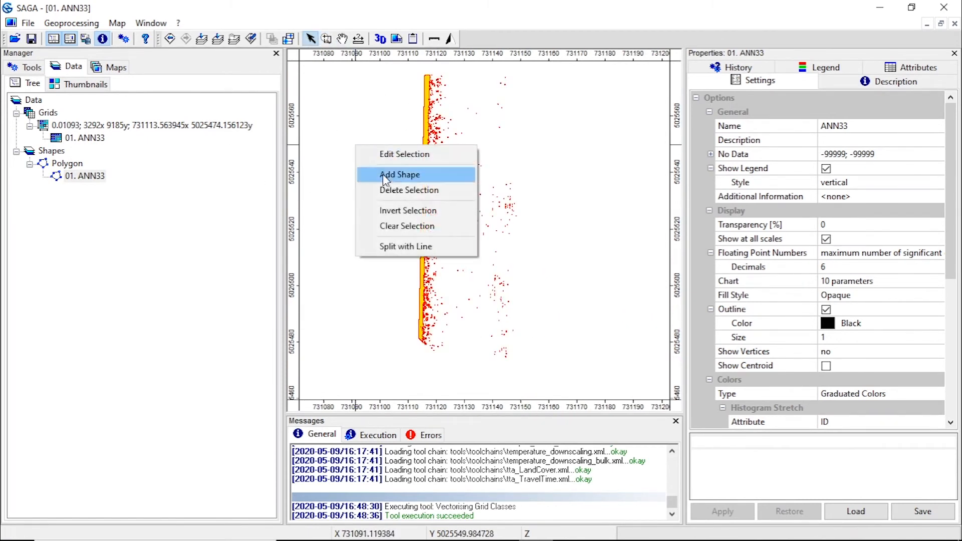
pyautogui.click(398, 228)
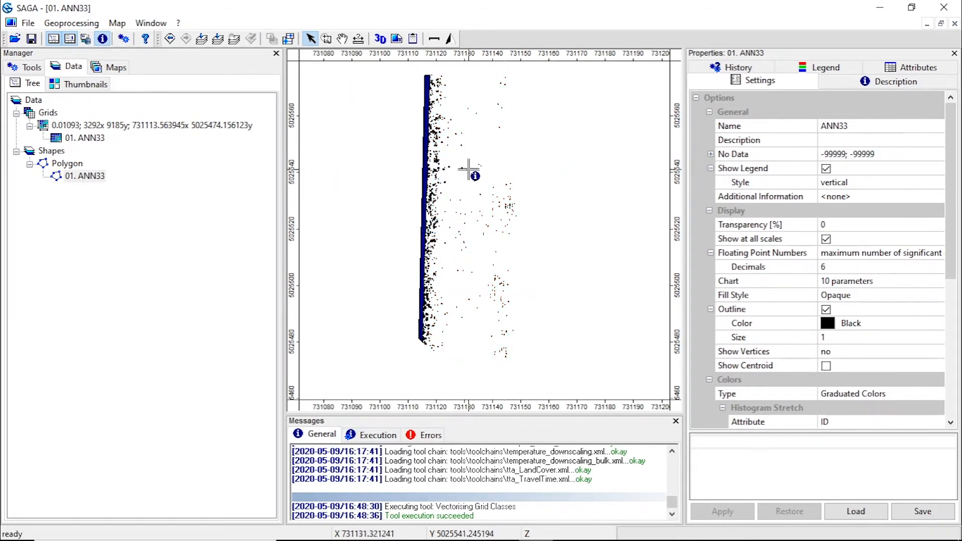
# Start the Shapes to Grid gridding tool with the ANN33 polygon layer as the input shapes.
pyautogui.click(75, 23)
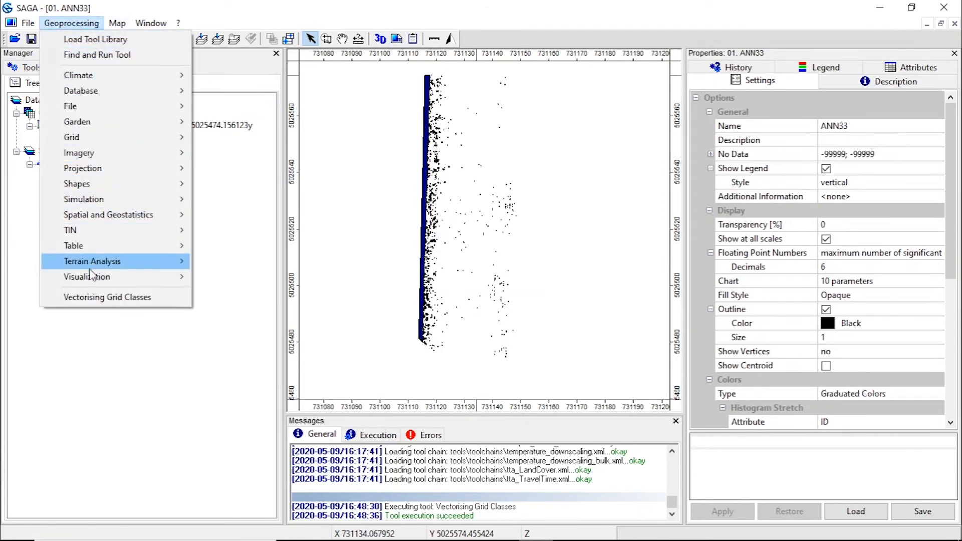
pyautogui.moveTo(92, 182)
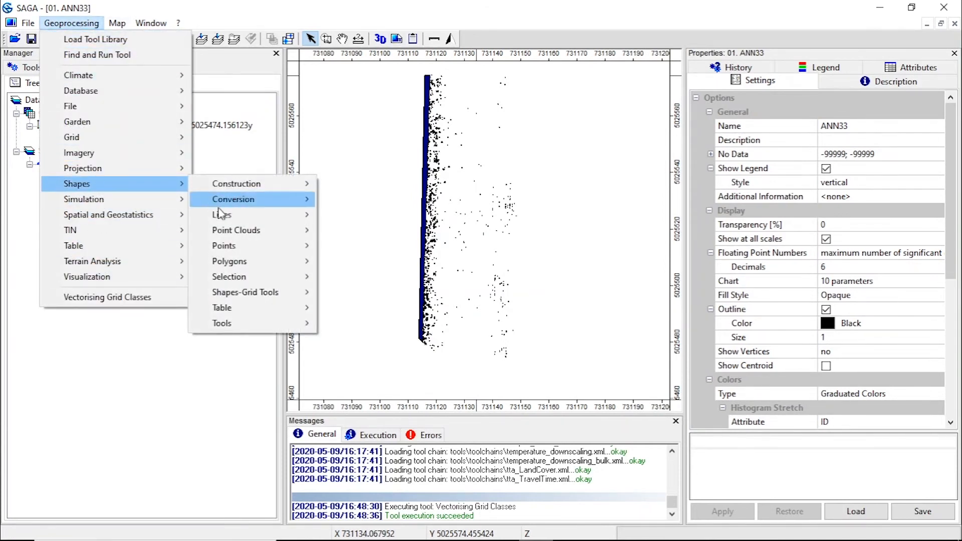
pyautogui.moveTo(240, 294)
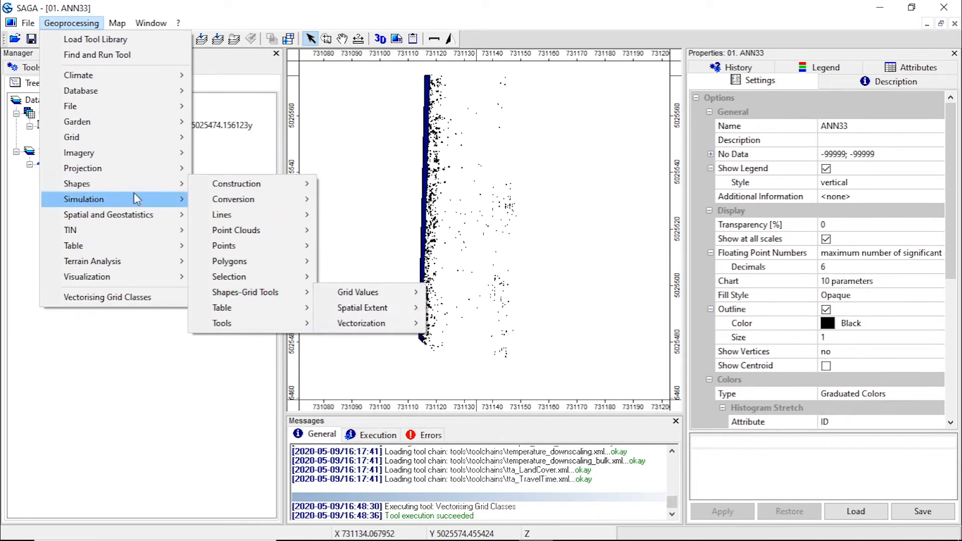
pyautogui.moveTo(83, 143)
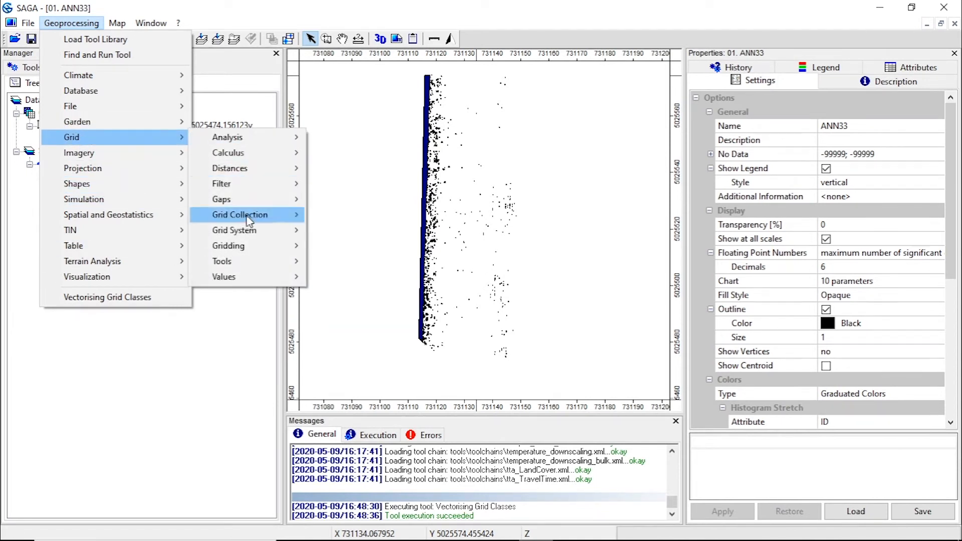
pyautogui.moveTo(242, 248)
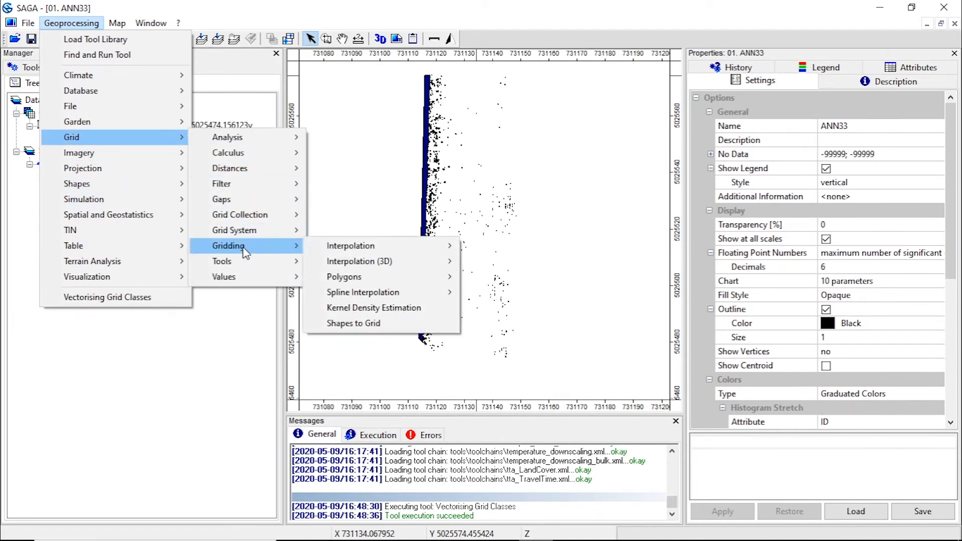
pyautogui.click(347, 323)
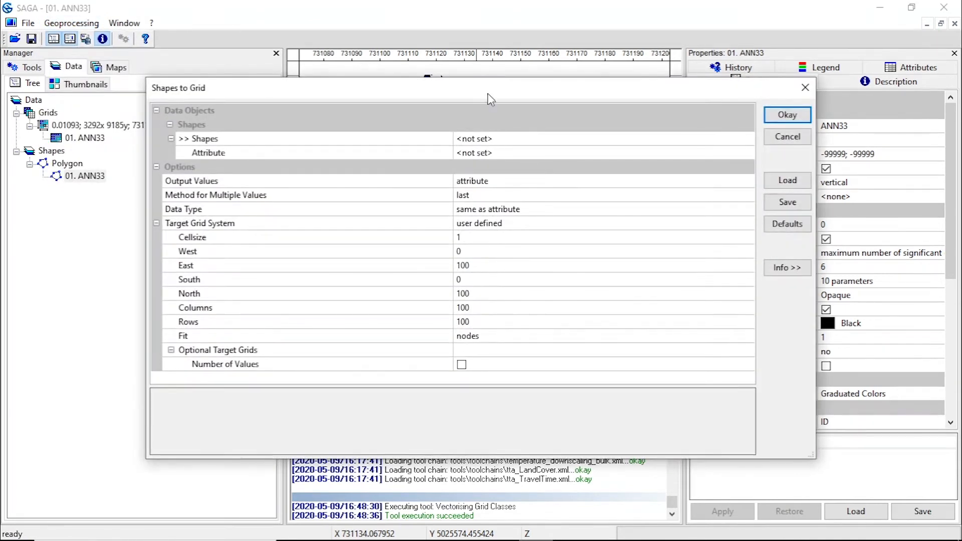
pyautogui.moveTo(481, 89); pyautogui.dragTo(466, 50)
pyautogui.click(460, 103)
pyautogui.click(461, 105)
pyautogui.click(464, 115)
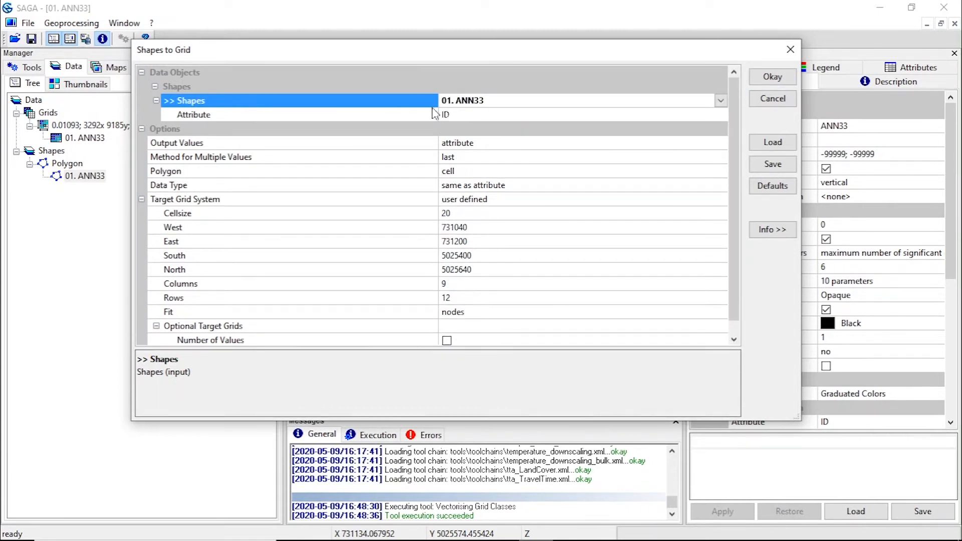
# Rasterise by the VALUE attribute, keeping the output values option on attribute.
pyautogui.click(247, 115)
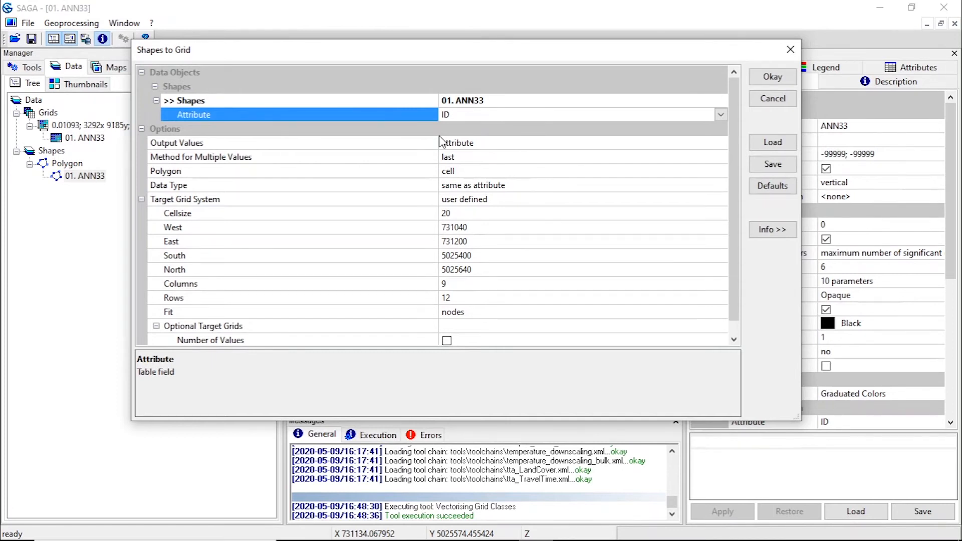
pyautogui.click(458, 119)
pyautogui.click(459, 116)
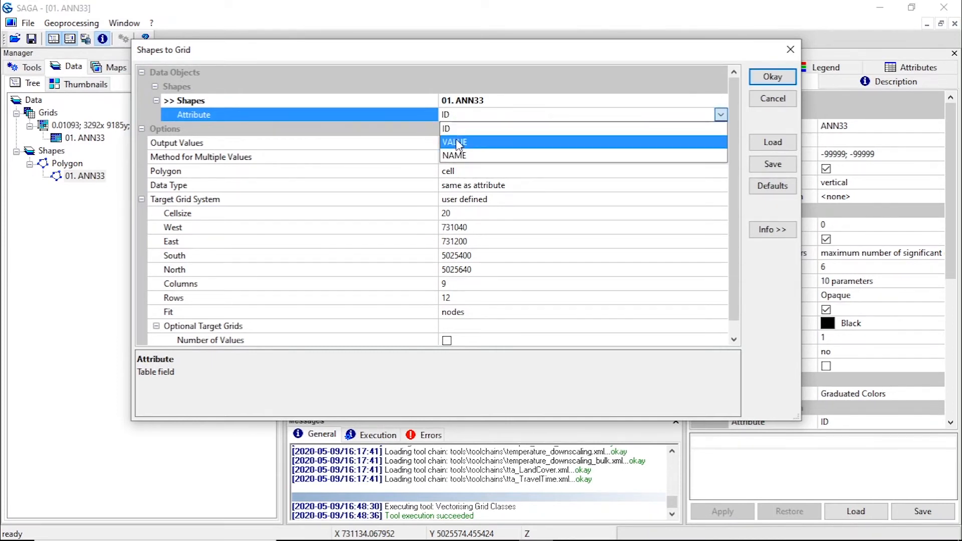
pyautogui.click(456, 142)
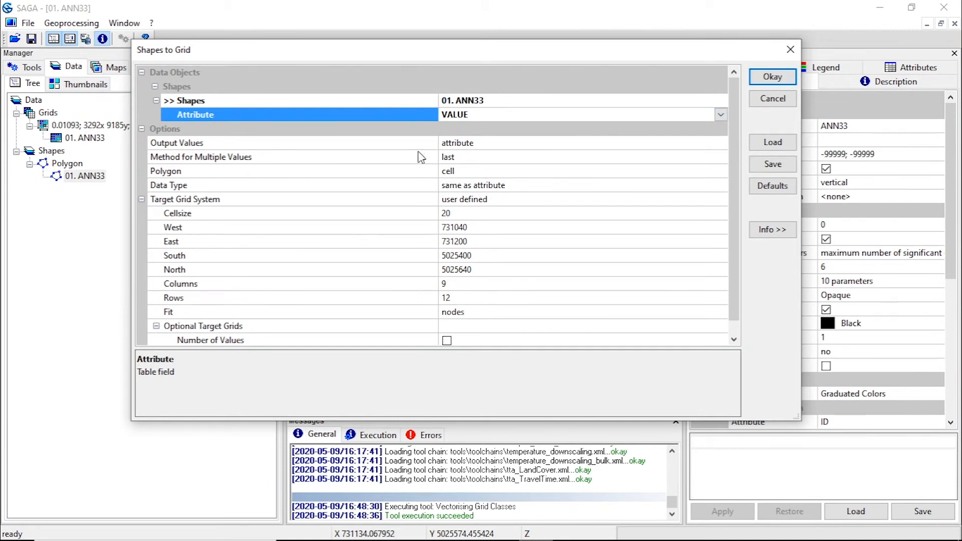
pyautogui.click(173, 145)
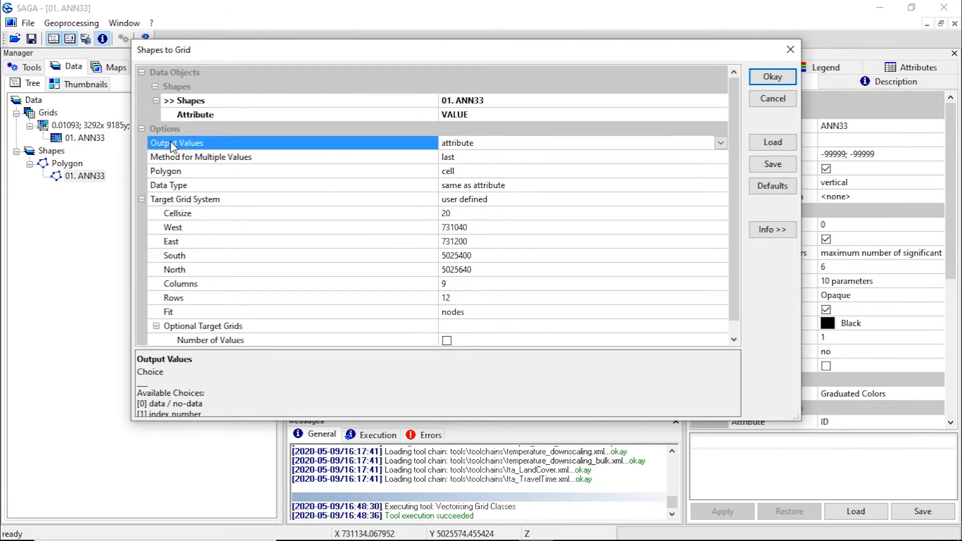
pyautogui.click(468, 142)
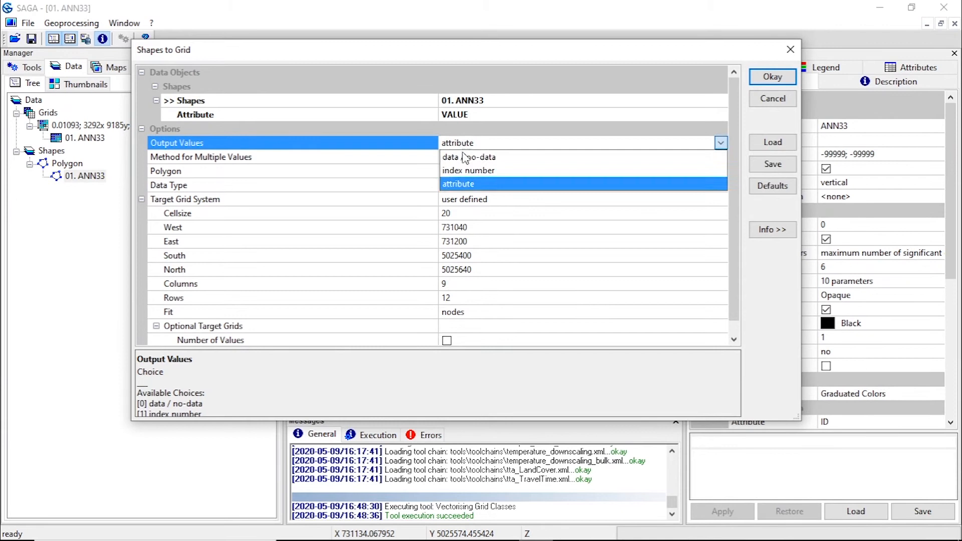
pyautogui.click(454, 184)
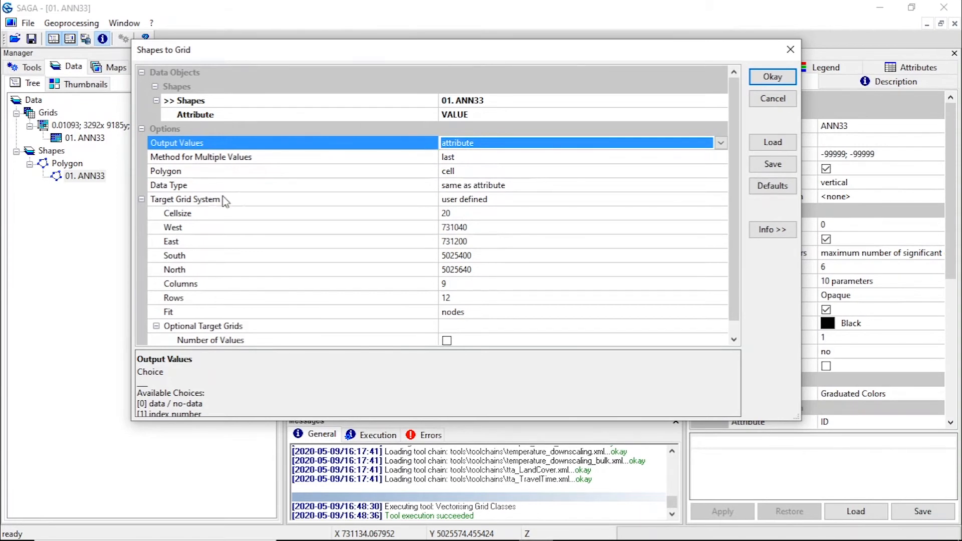
# Set the target to grid or grid system, choose the existing 0.01093; 3292x 9185y grid system with a newly created grid, and run the tool.
pyautogui.click(201, 199)
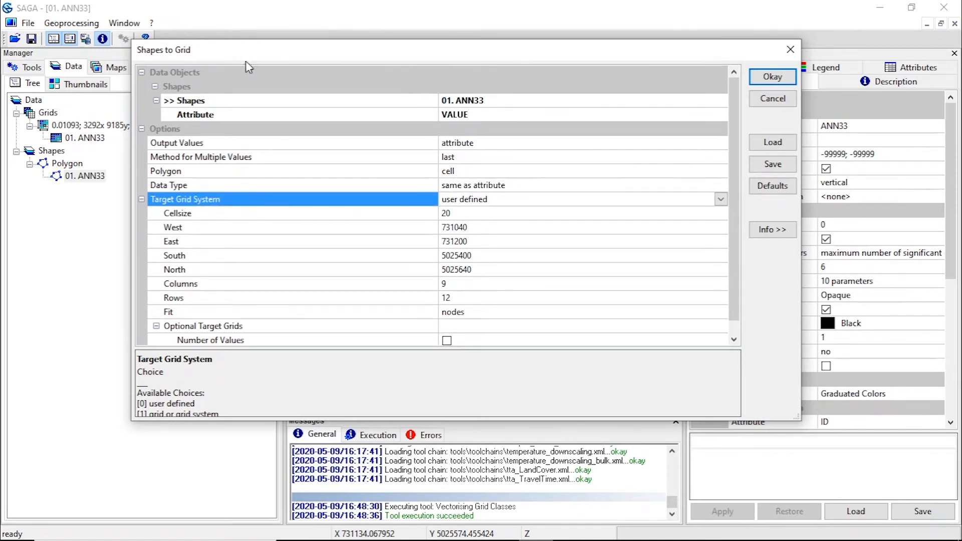
pyautogui.moveTo(232, 50); pyautogui.dragTo(389, 51)
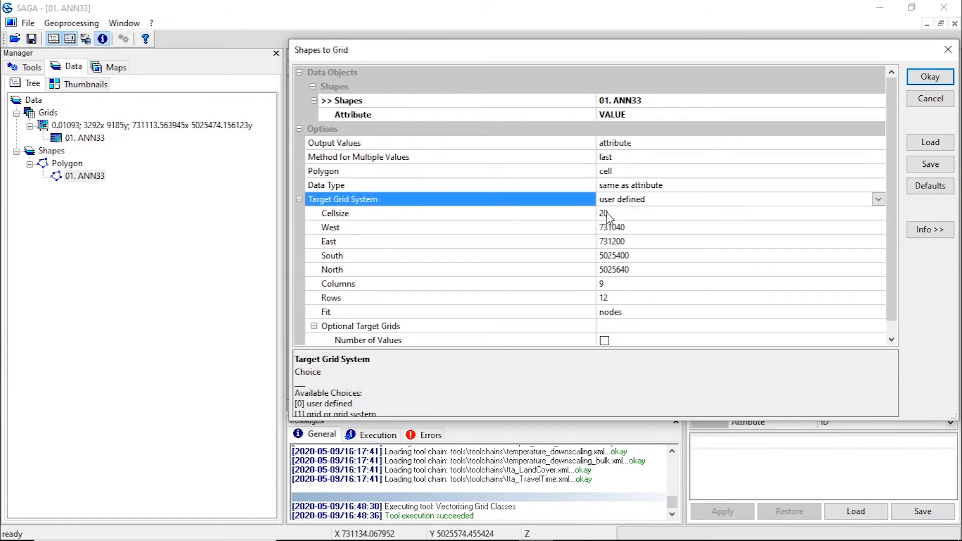
pyautogui.click(623, 199)
pyautogui.click(622, 227)
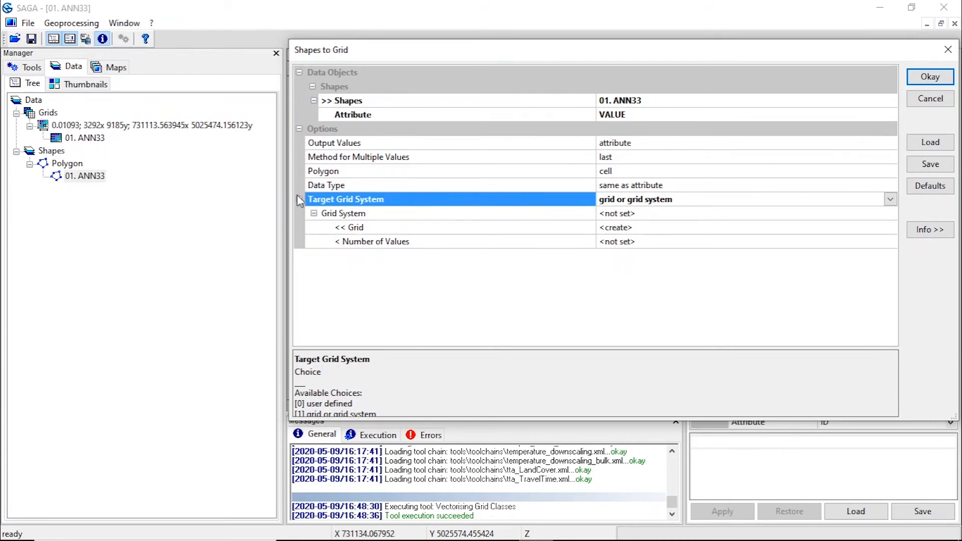
pyautogui.click(623, 216)
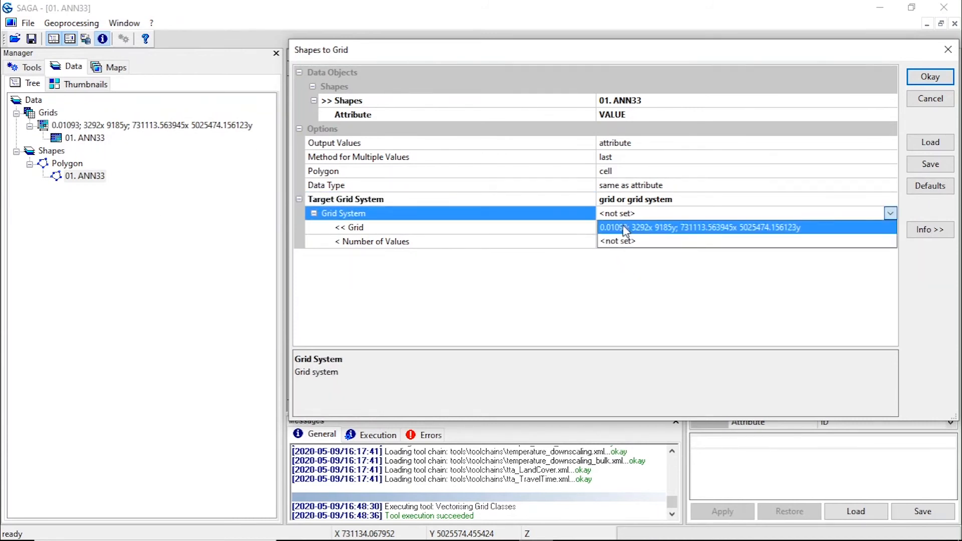
pyautogui.click(624, 227)
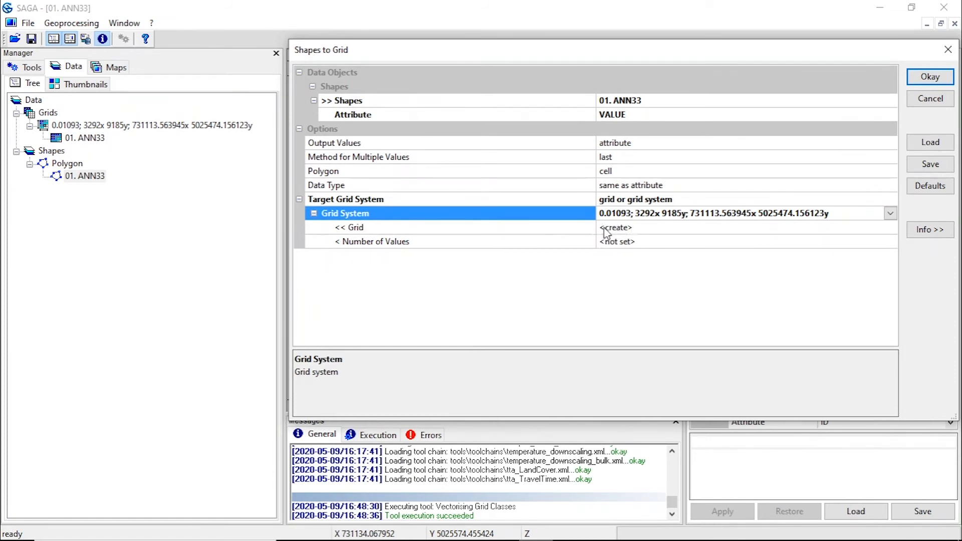
pyautogui.moveTo(603, 59); pyautogui.dragTo(484, 59)
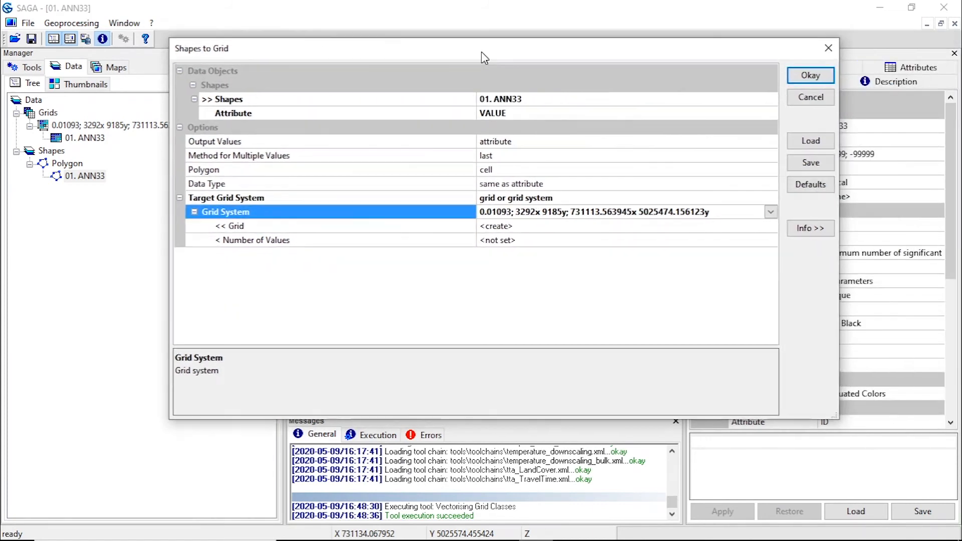
pyautogui.click(808, 78)
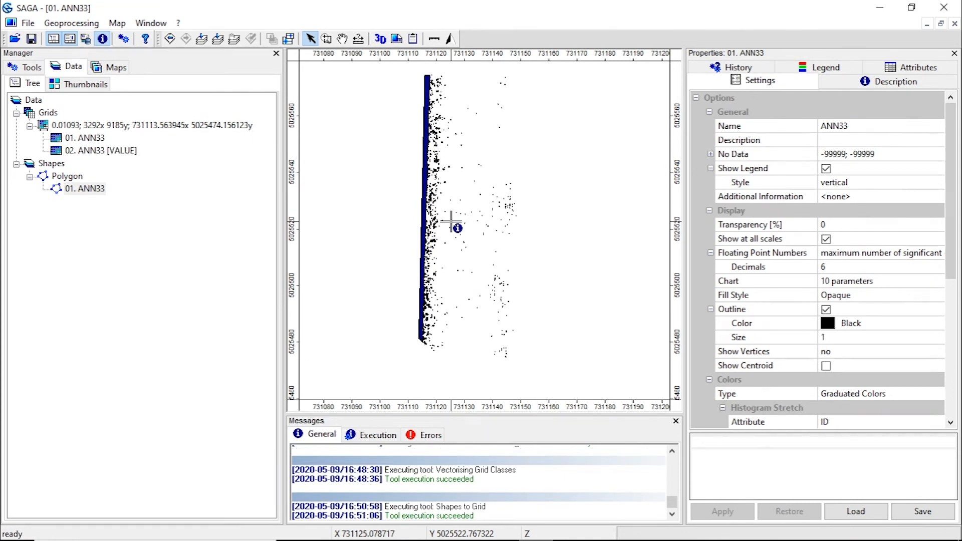
# Display the ANN33 [VALUE] grid in a new map and examine the patches beside the wide strip.
pyautogui.click(101, 152)
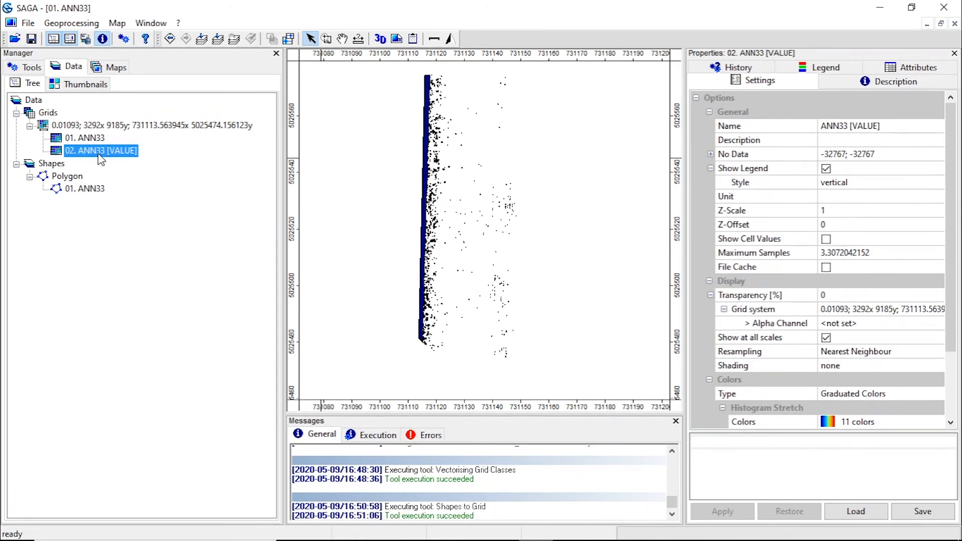
pyautogui.doubleClick(100, 152)
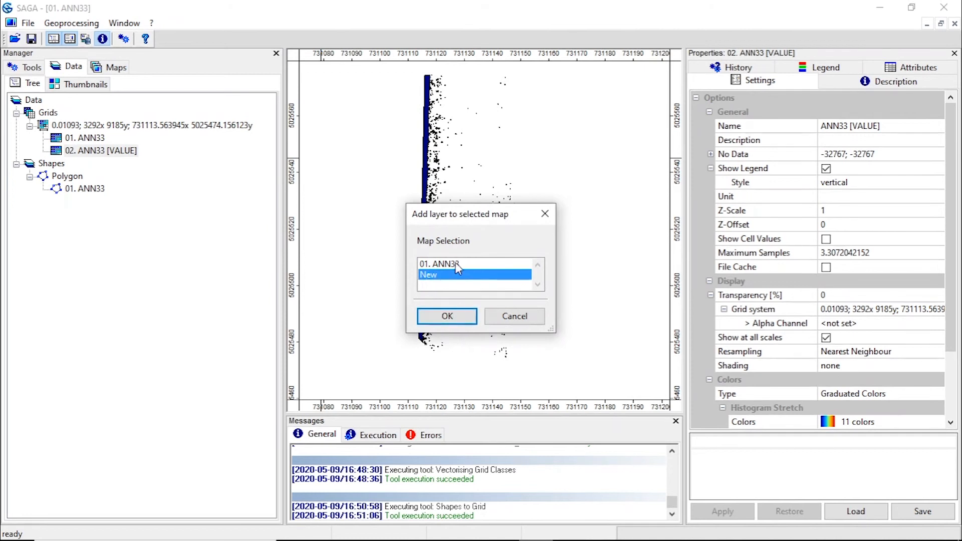
pyautogui.click(446, 316)
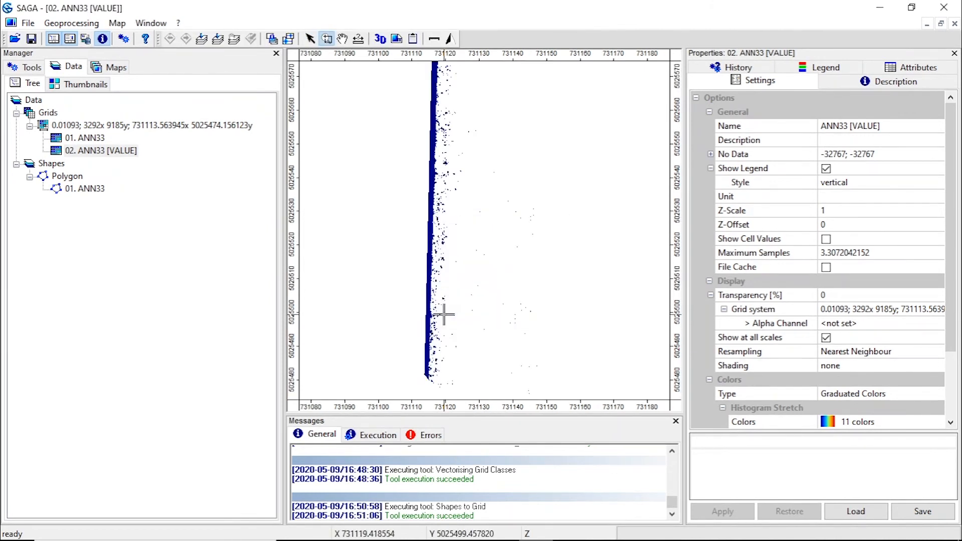
pyautogui.click(325, 40)
pyautogui.moveTo(411, 128); pyautogui.dragTo(467, 187)
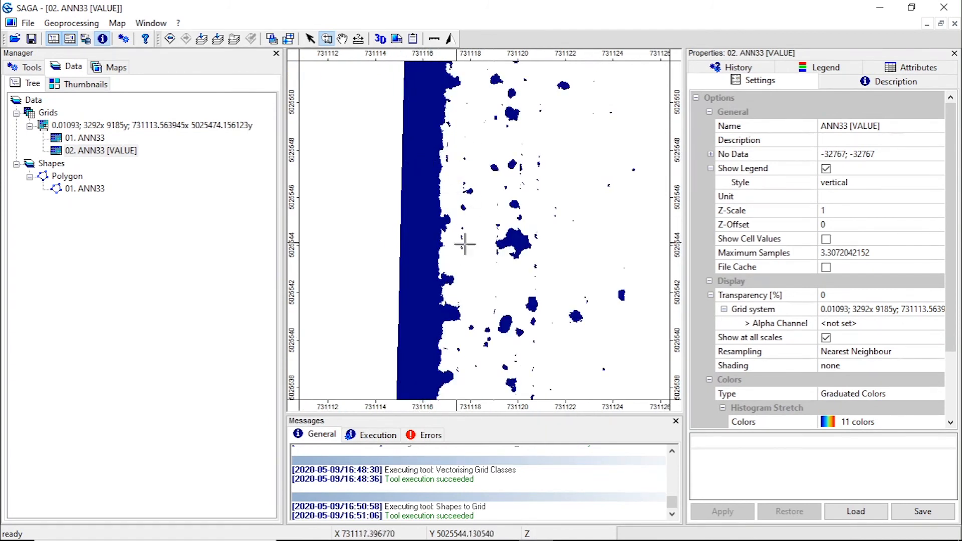
pyautogui.moveTo(483, 102); pyautogui.dragTo(517, 135)
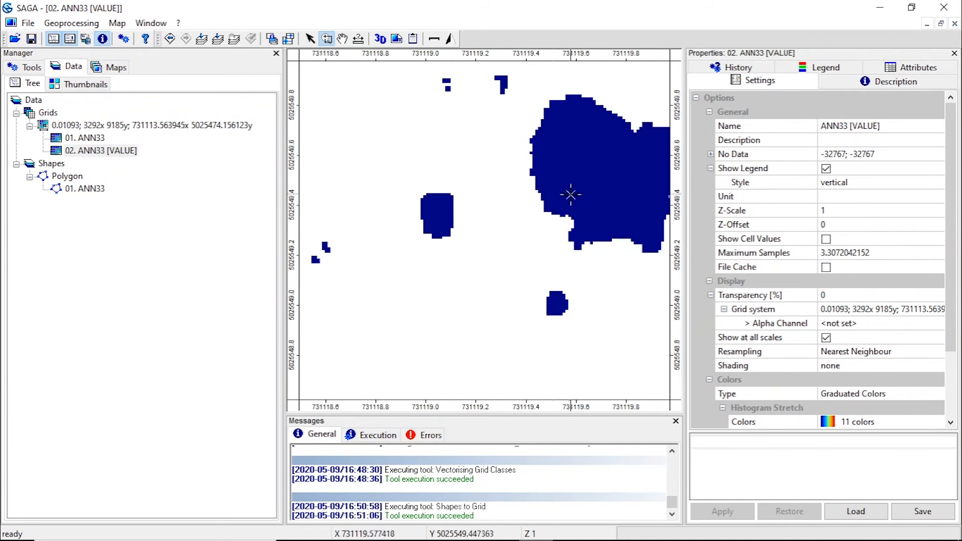
pyautogui.scroll(-3, 526, 181)
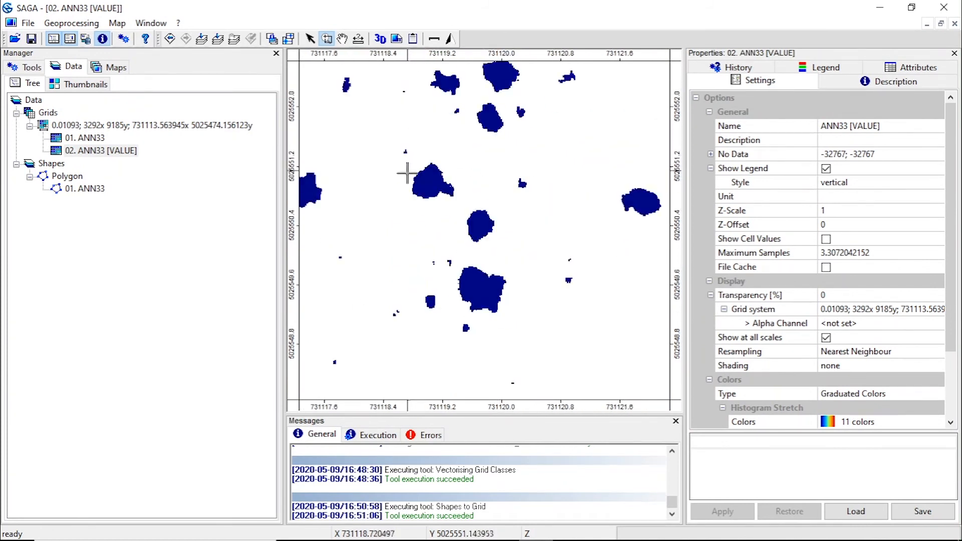
# Turn on Show Cell Values for the ANN33 [VALUE] grid and check the cells up close and at full extent.
pyautogui.click(826, 239)
pyautogui.scroll(3, 404, 183)
pyautogui.moveTo(398, 189); pyautogui.dragTo(419, 225)
pyautogui.scroll(-5, 507, 198)
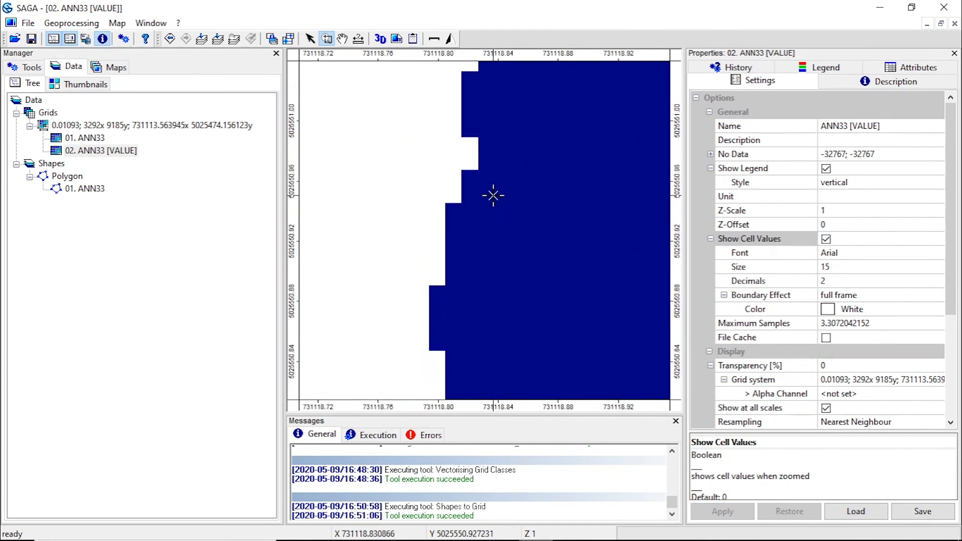
pyautogui.scroll(-5, 495, 224)
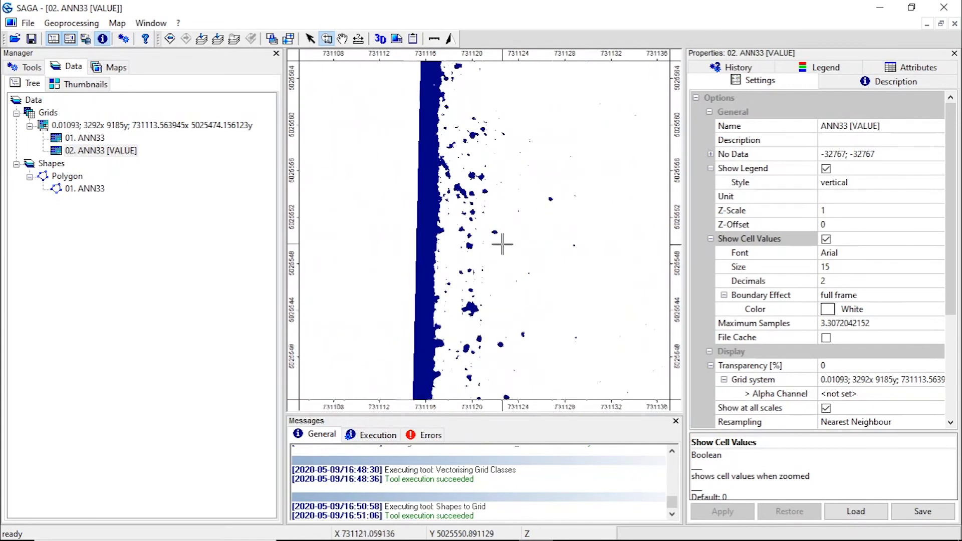
pyautogui.scroll(-2, 483, 320)
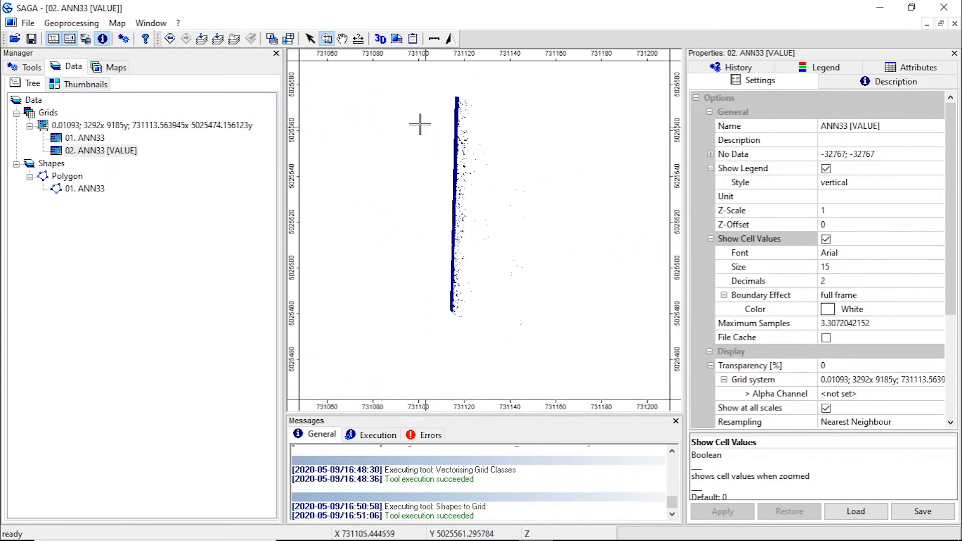
pyautogui.moveTo(450, 95); pyautogui.dragTo(538, 339)
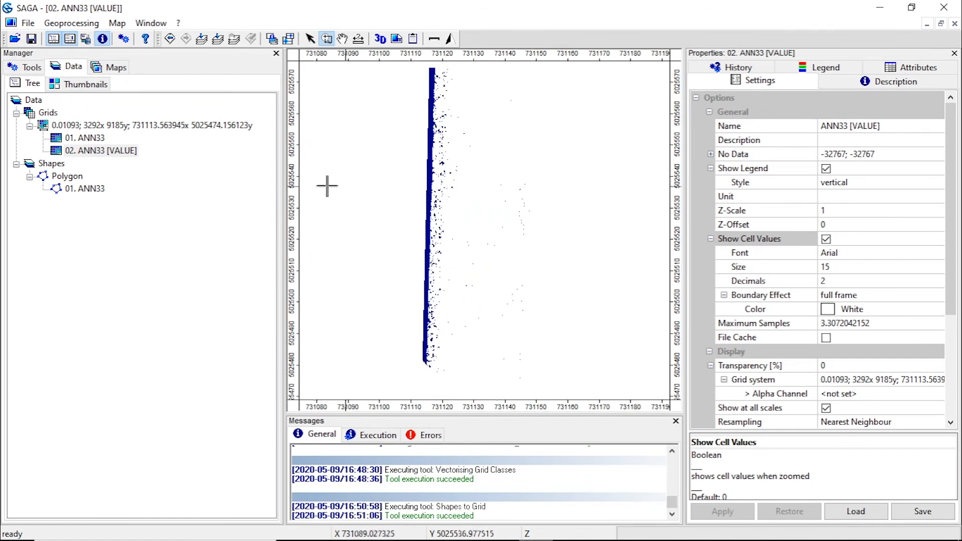